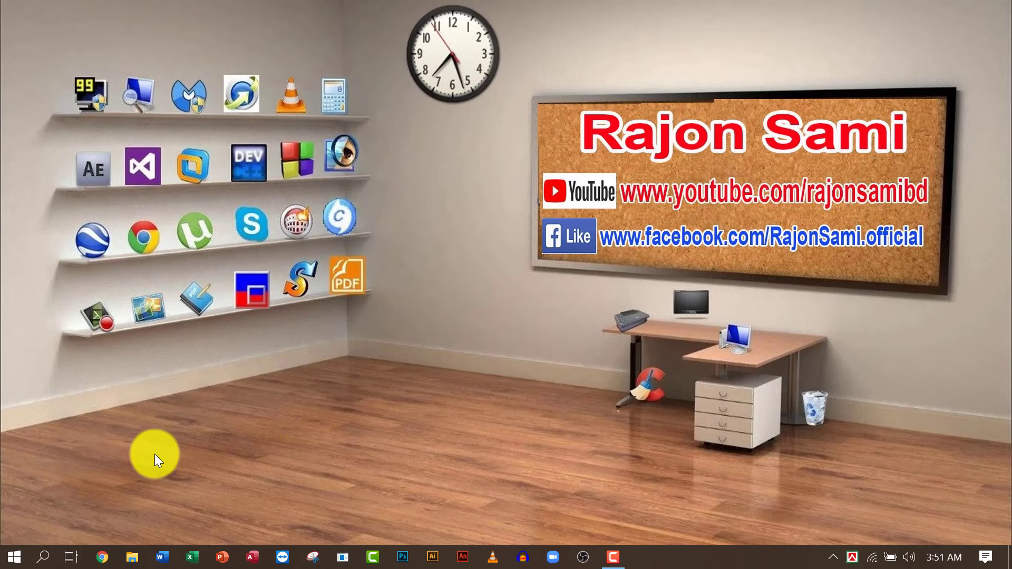
- Launch Chrome, open Docs from the Google apps grid, and start a Blank document
{"action": "left_click", "coordinate": [103, 557]}
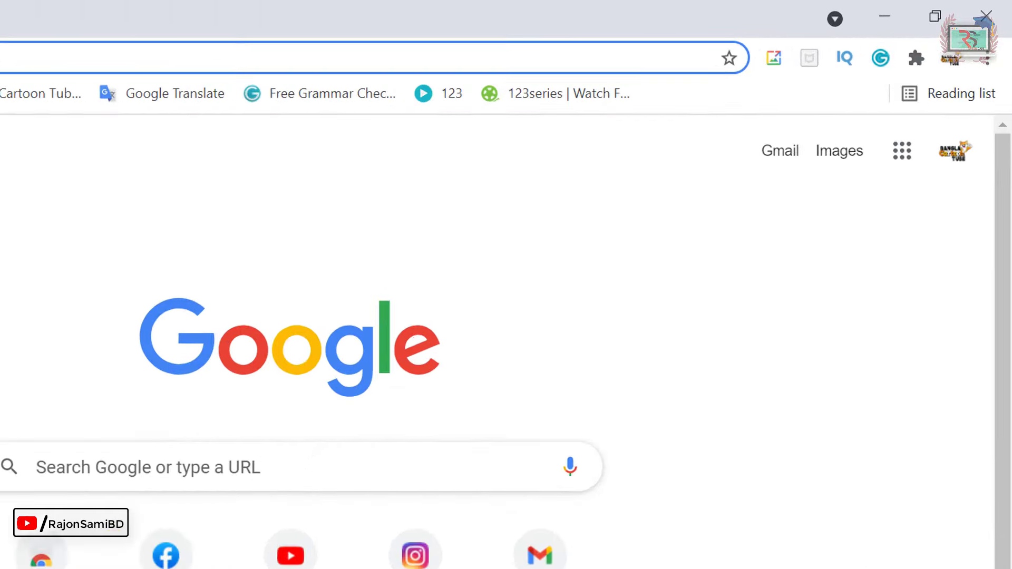
{"action": "left_click", "coordinate": [901, 156]}
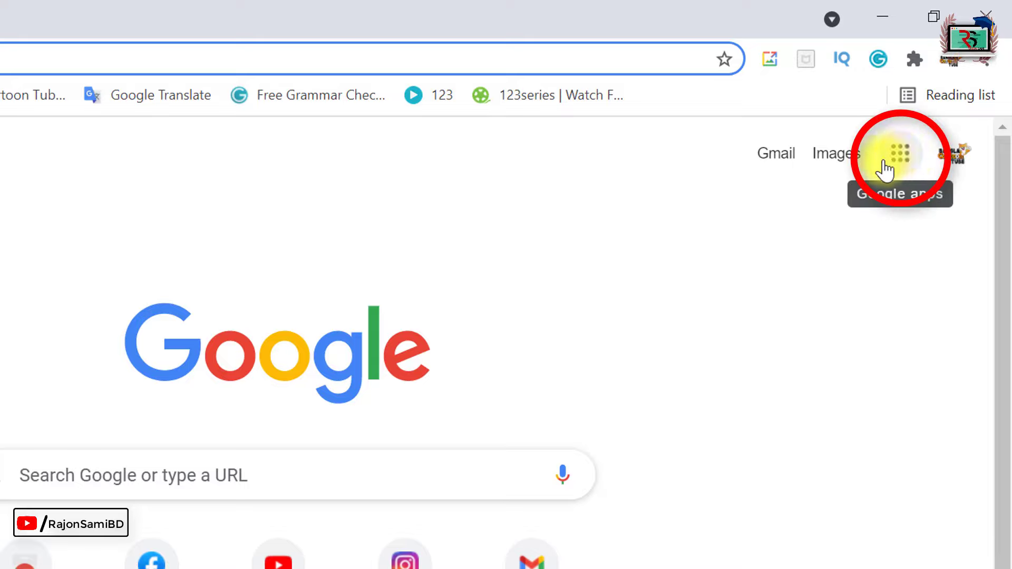
{"action": "left_click", "coordinate": [904, 157]}
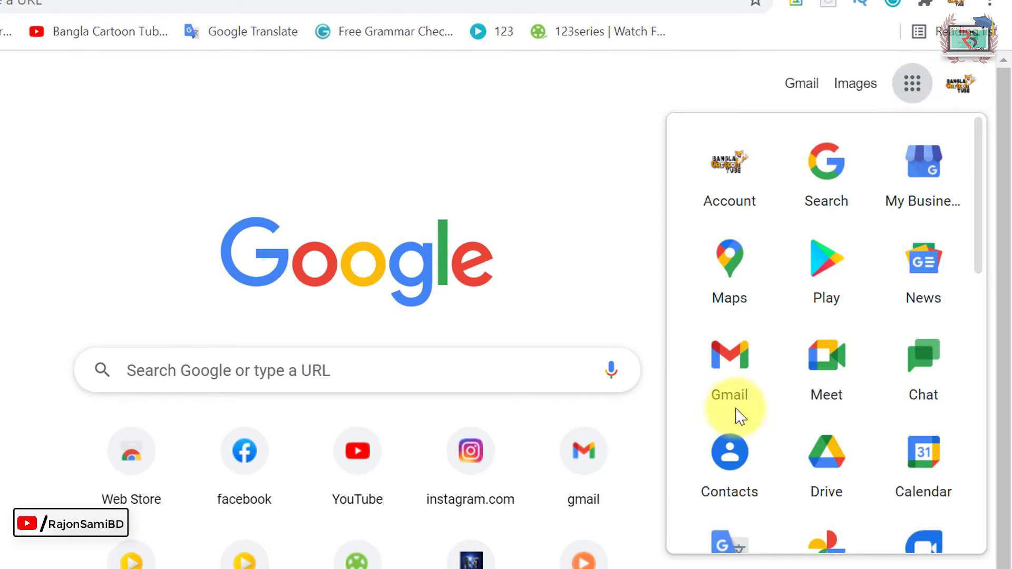
{"action": "scroll", "coordinate": [850, 367], "scroll_direction": "down", "scroll_amount": 2}
{"action": "scroll", "coordinate": [848, 368], "scroll_direction": "down", "scroll_amount": 3}
{"action": "scroll", "coordinate": [847, 384], "scroll_direction": "down", "scroll_amount": 2}
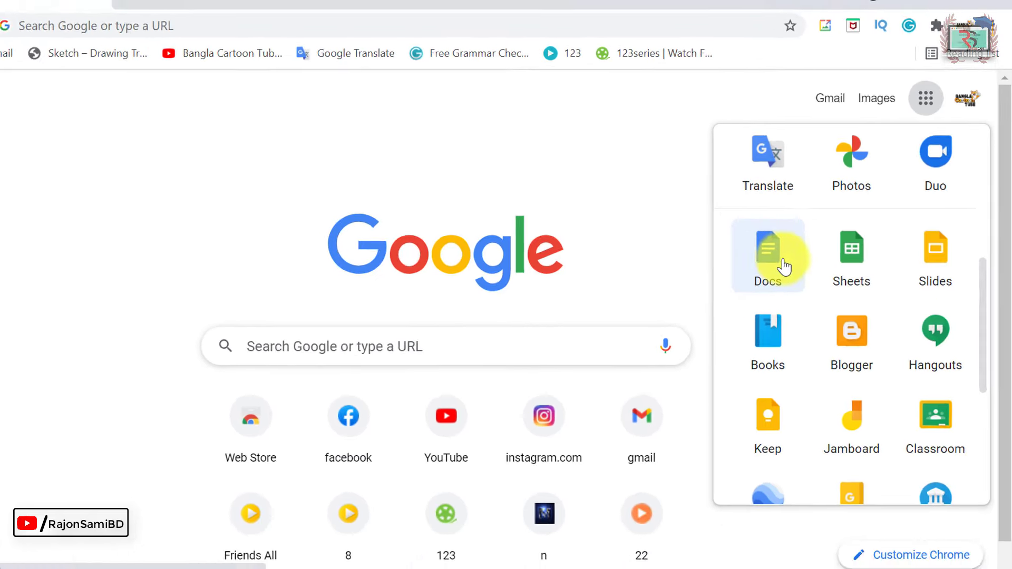
{"action": "left_click", "coordinate": [740, 276]}
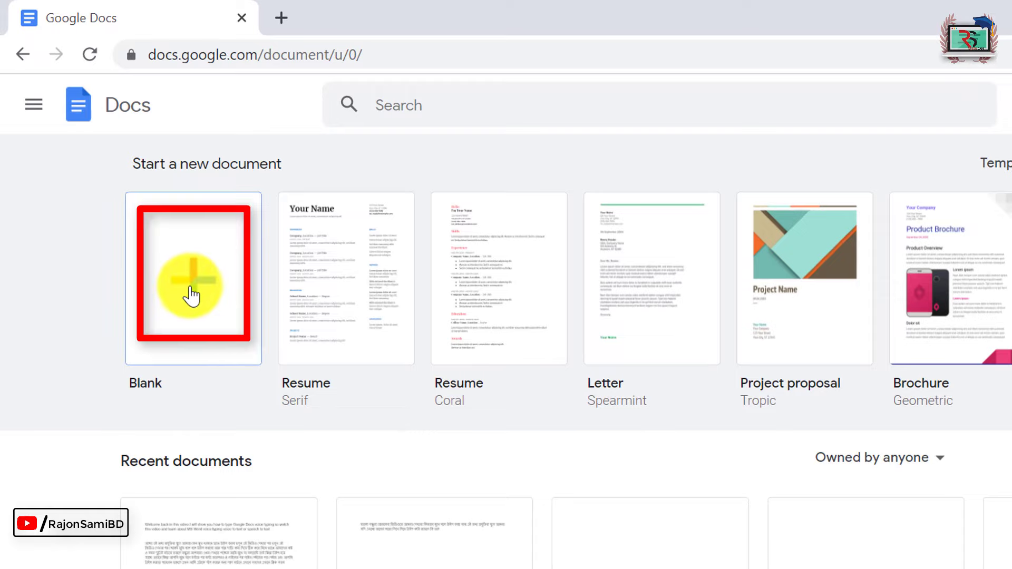
{"action": "left_click", "coordinate": [196, 286]}
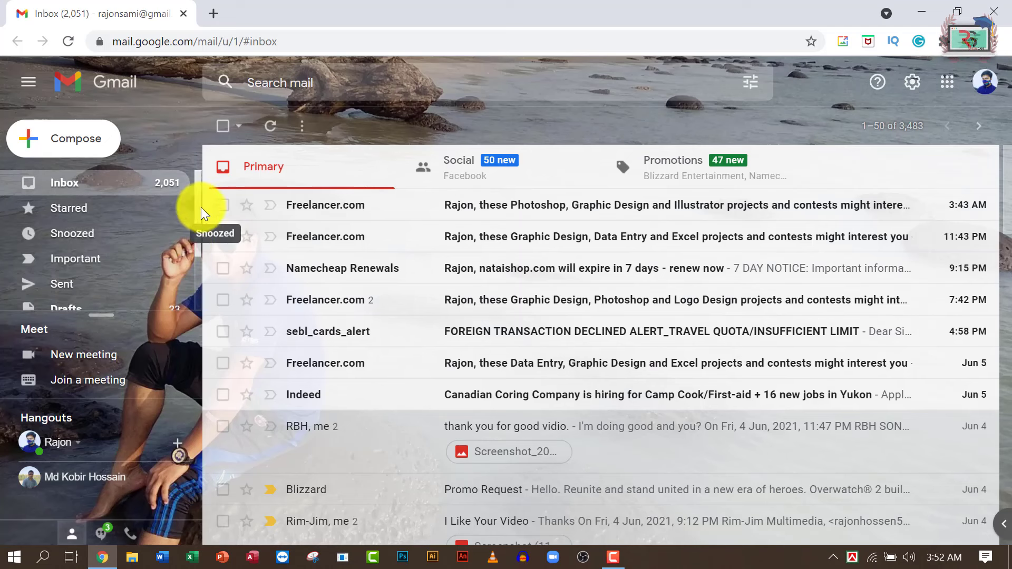
- Open docs.google.com in a new browser tab
{"action": "left_click", "coordinate": [215, 15]}
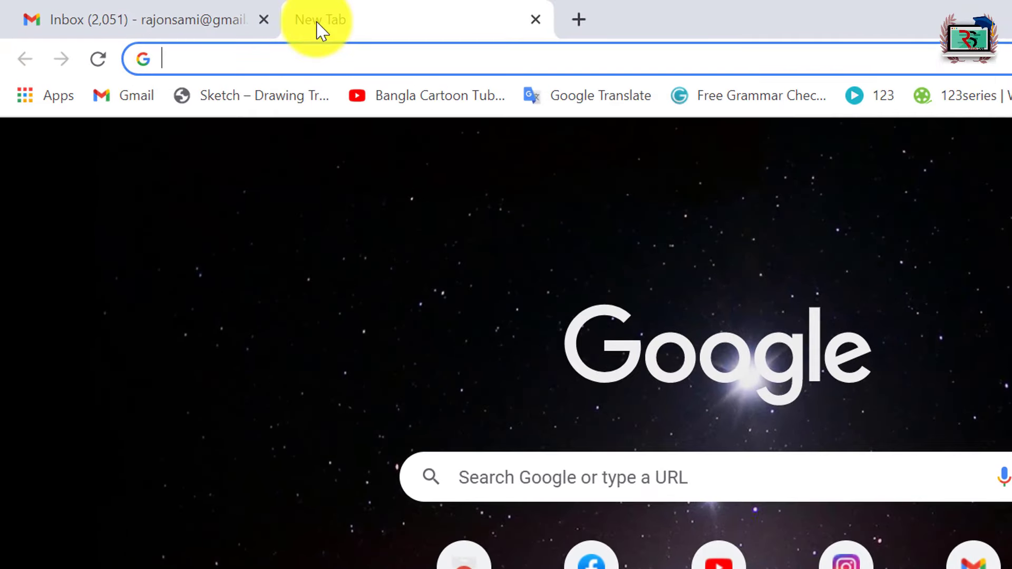
{"action": "type", "text": "docs.google.com"}
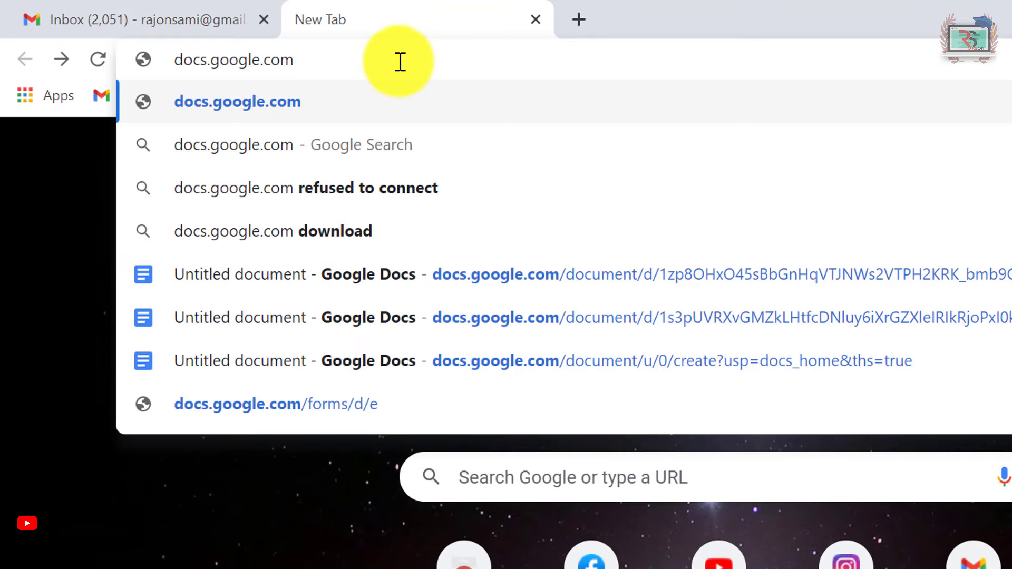
{"action": "key", "text": "Return"}
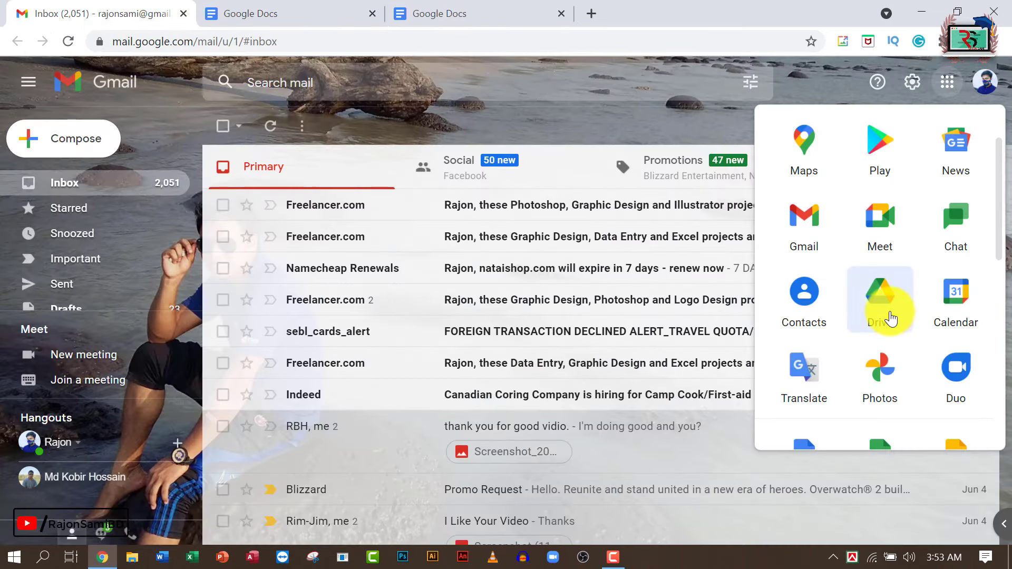
- Open Google Drive and create a new Google Docs document from the New menu
{"action": "left_click", "coordinate": [879, 311]}
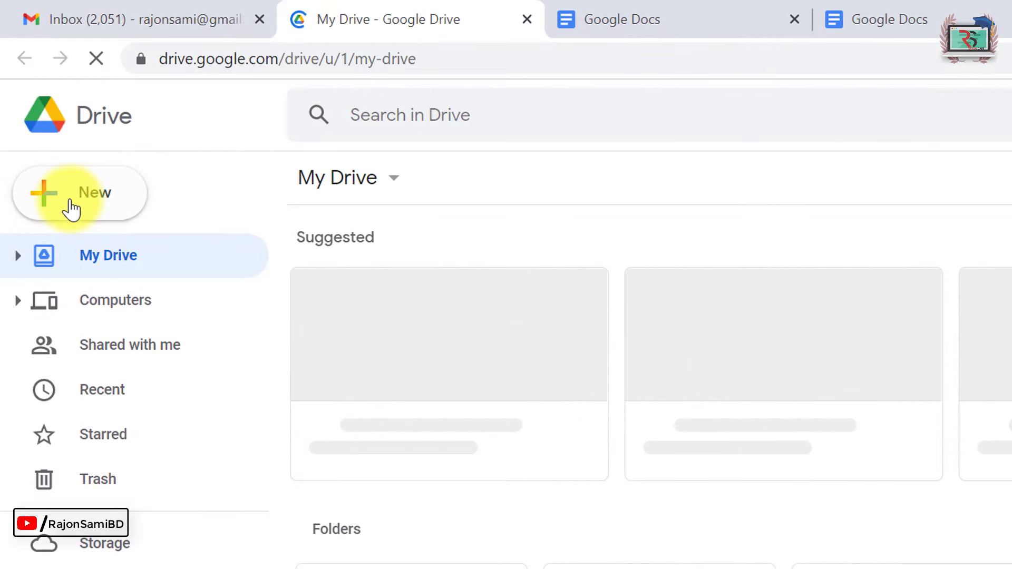
{"action": "left_click", "coordinate": [46, 203]}
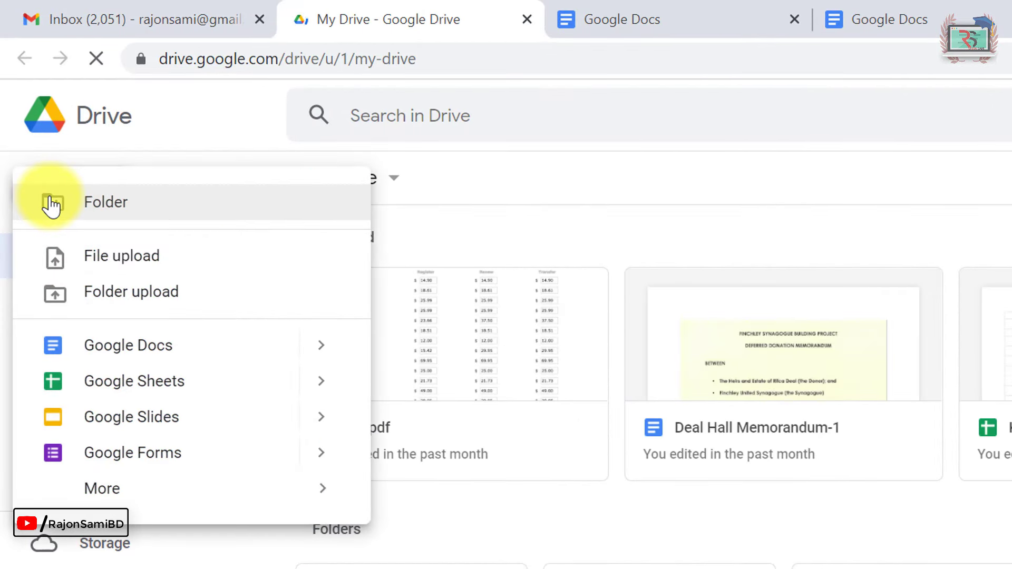
{"action": "left_click", "coordinate": [126, 346]}
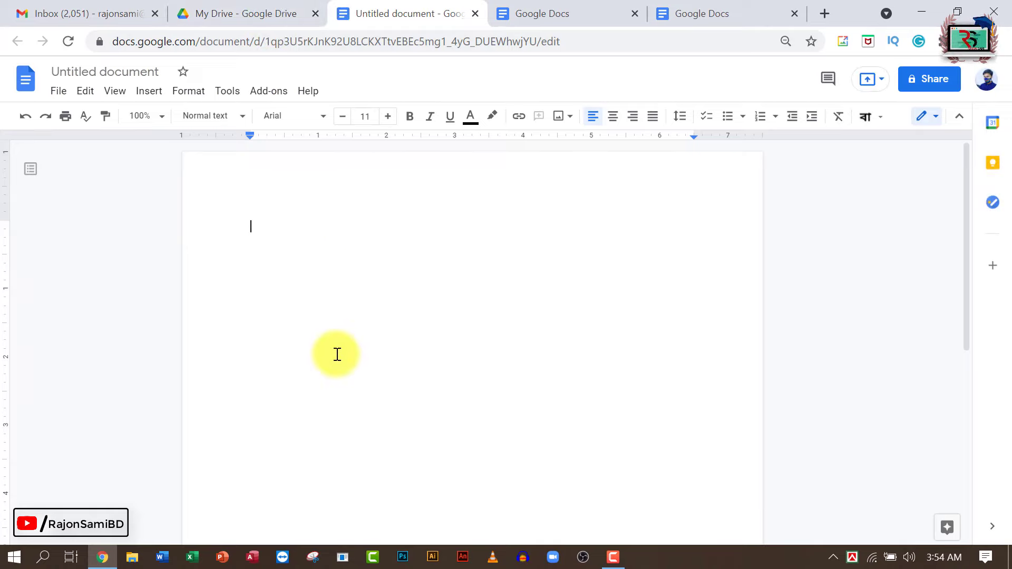
- Close the two extra tabs, go to 'docs.google.com', and start a Blank document
{"action": "left_click", "coordinate": [475, 13]}
{"action": "left_click", "coordinate": [315, 13]}
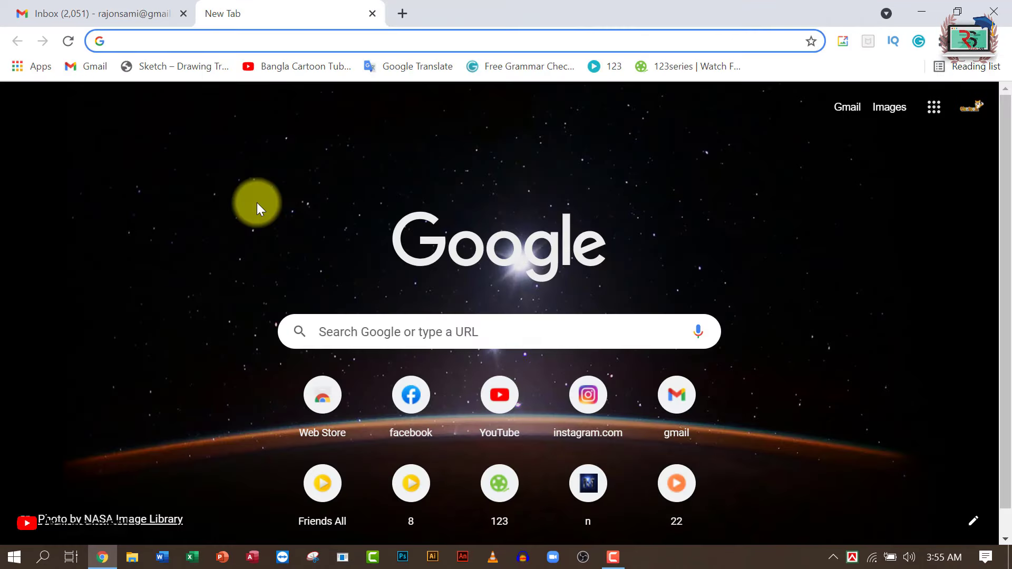
{"action": "type", "text": "docs.google.com"}
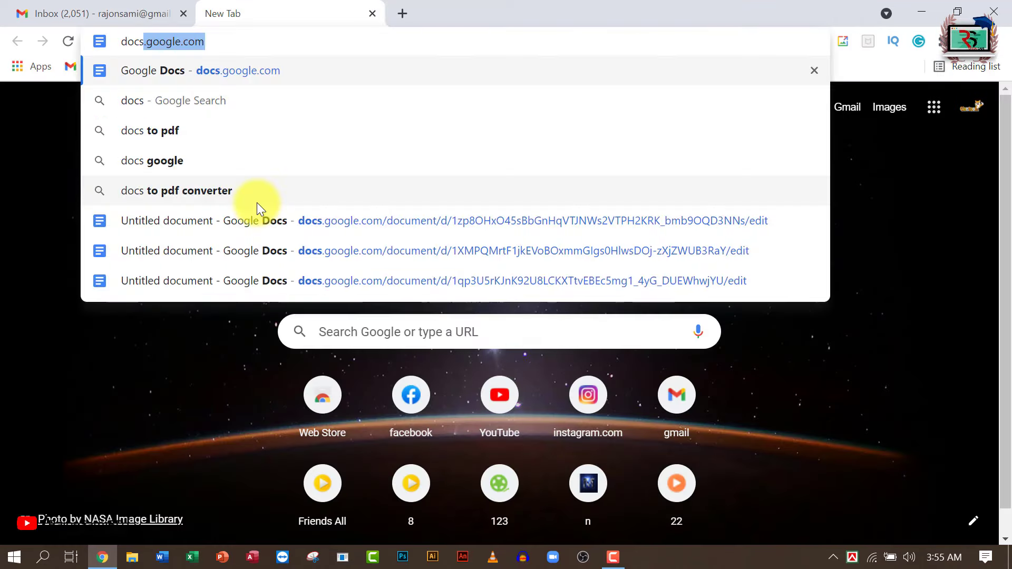
{"action": "key", "text": "Return"}
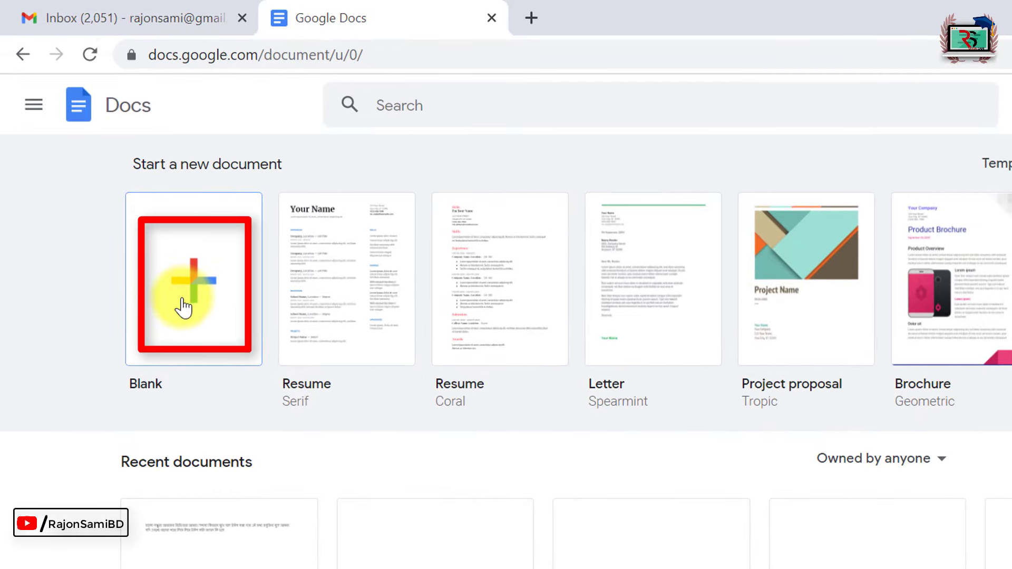
{"action": "left_click", "coordinate": [198, 290]}
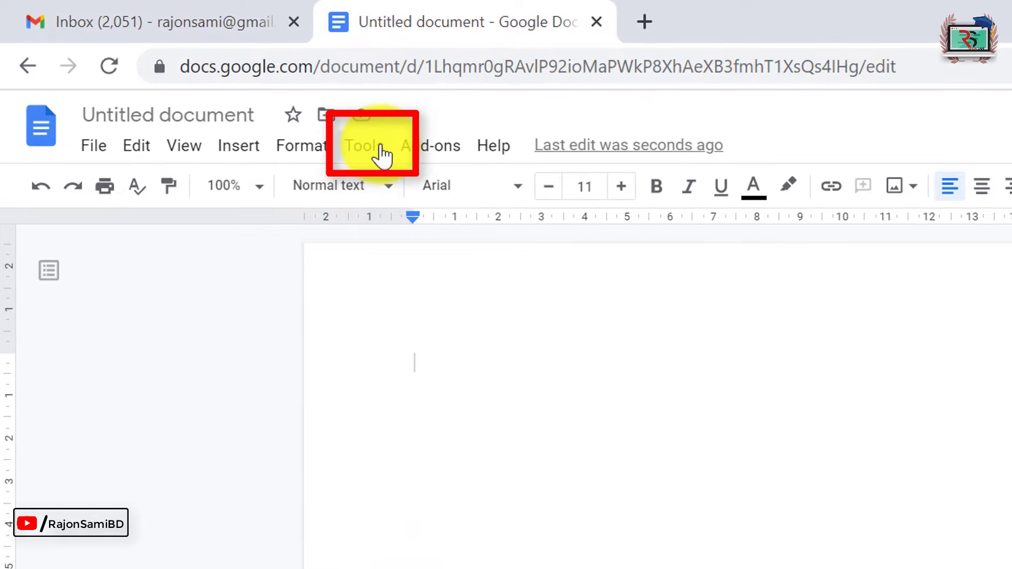
- Turn on Tools > Voice typing and set its language to English (United States)
{"action": "left_click", "coordinate": [382, 154]}
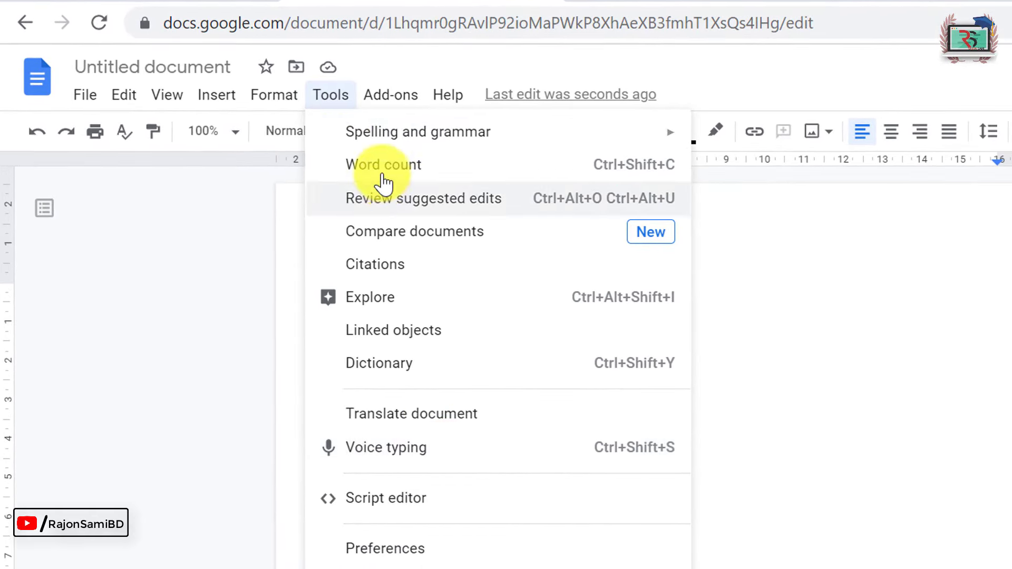
{"action": "left_click", "coordinate": [436, 456]}
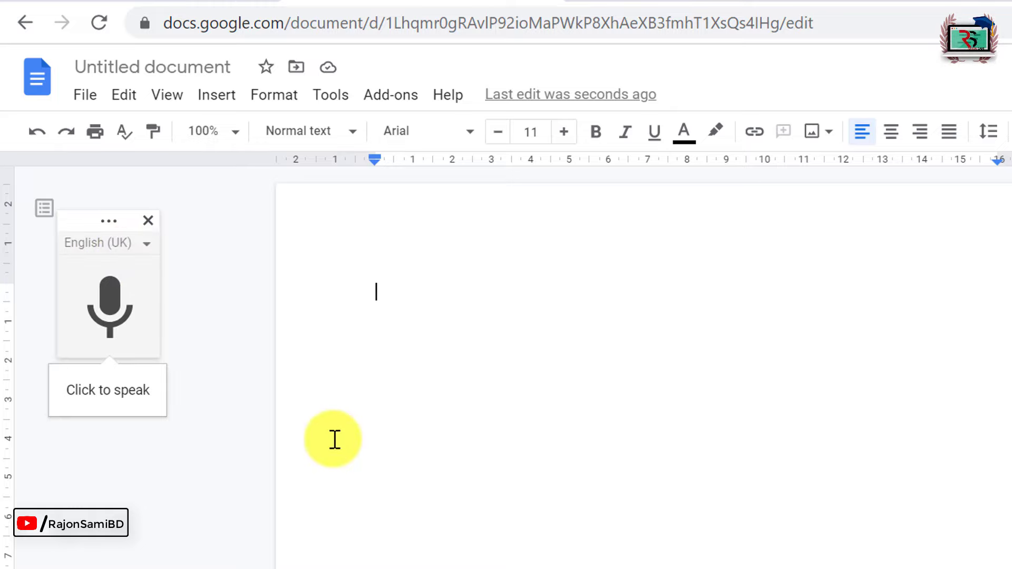
{"action": "left_click", "coordinate": [147, 243]}
{"action": "scroll", "coordinate": [176, 429], "scroll_direction": "down", "scroll_amount": 15}
{"action": "scroll", "coordinate": [147, 328], "scroll_direction": "down", "scroll_amount": 2}
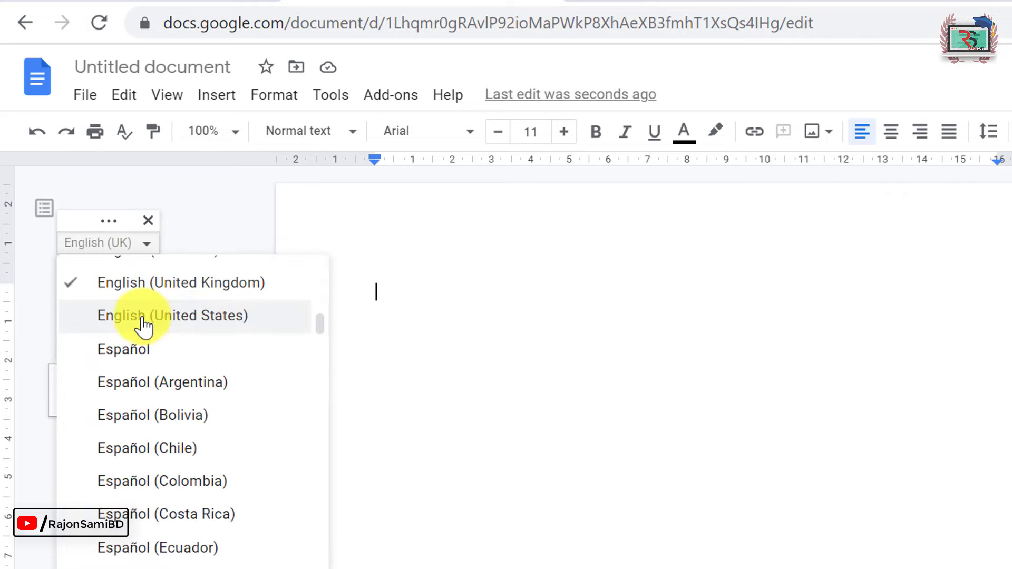
{"action": "left_click", "coordinate": [194, 323]}
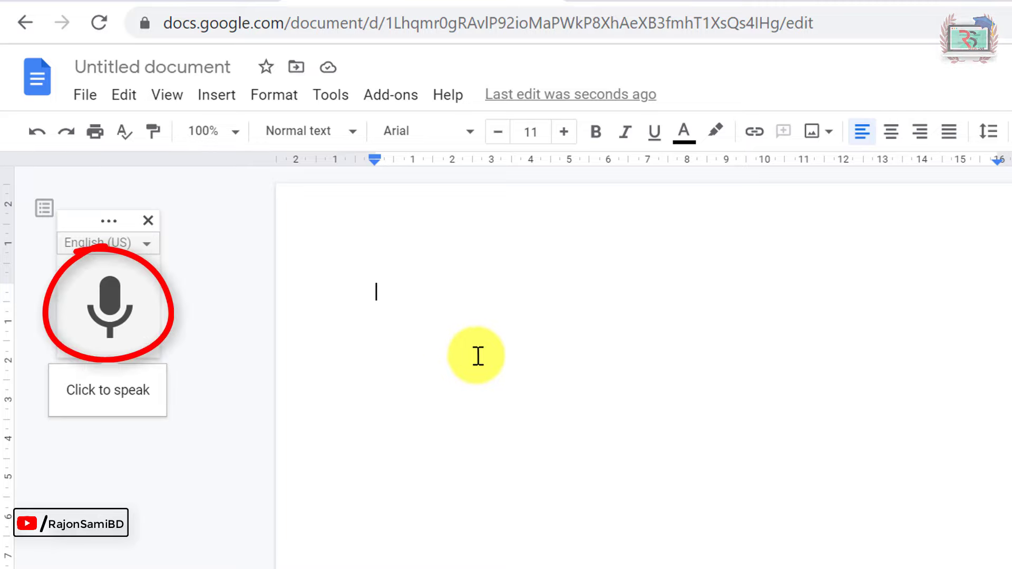
- Dictate the English paragraph starting 'Welcome back in this video', then add a new line
{"action": "left_click", "coordinate": [108, 306]}
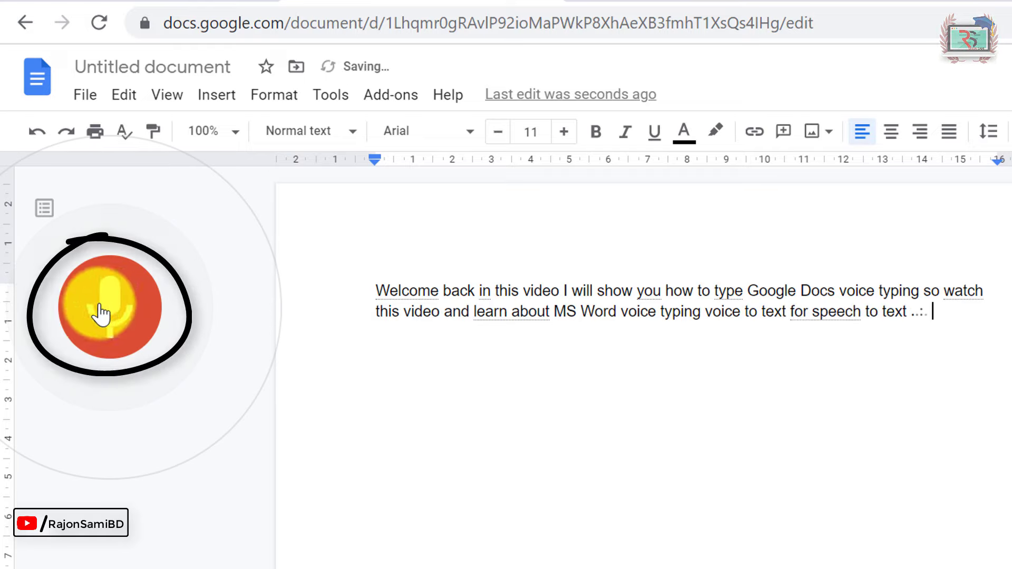
{"action": "left_click", "coordinate": [110, 313]}
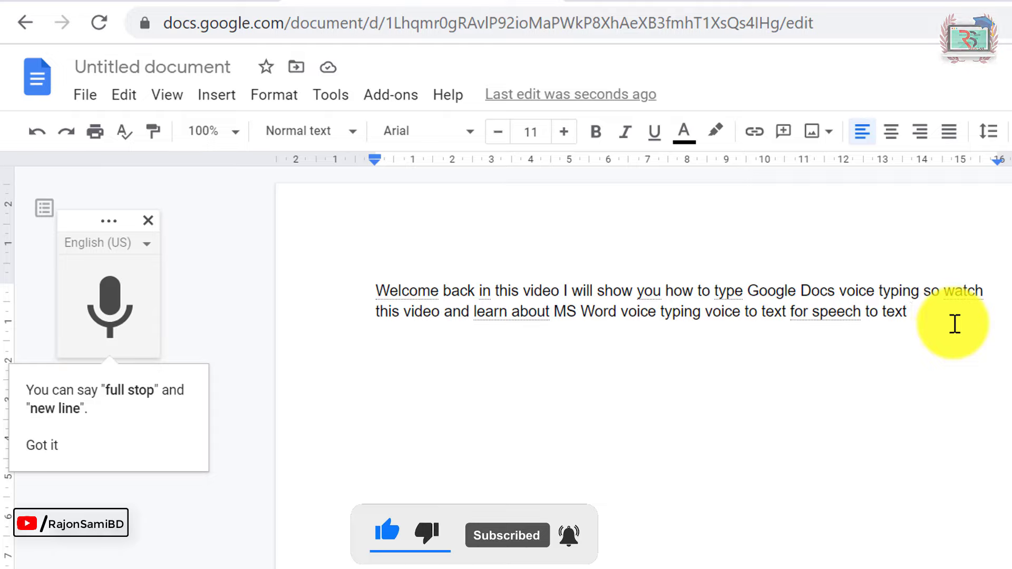
{"action": "key", "text": "Return"}
{"action": "key", "text": "Return"}
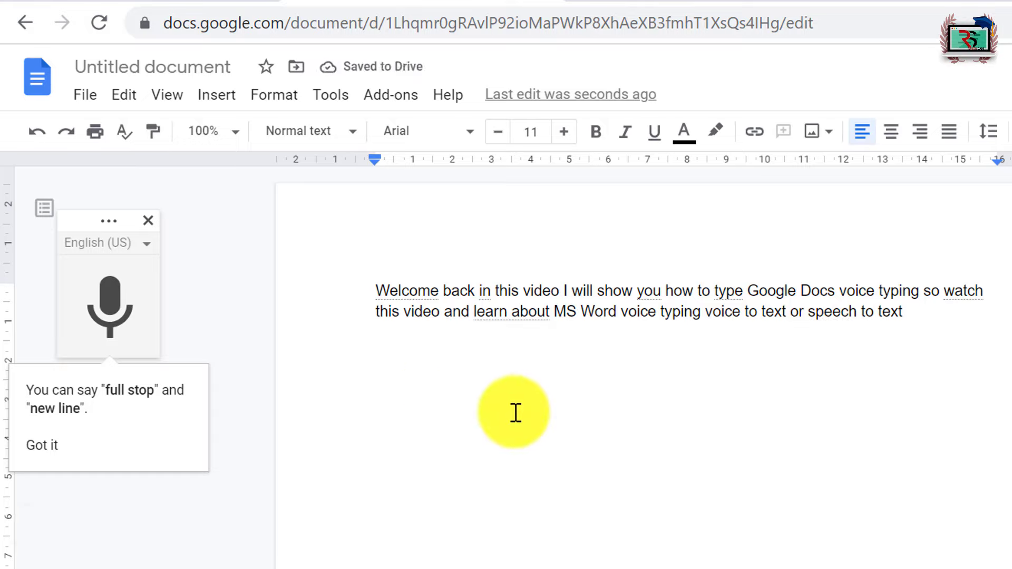
- Pick বাংলা (বাংলাদেশ) from the voice typing language list in place of English (US)
{"action": "left_click", "coordinate": [150, 248]}
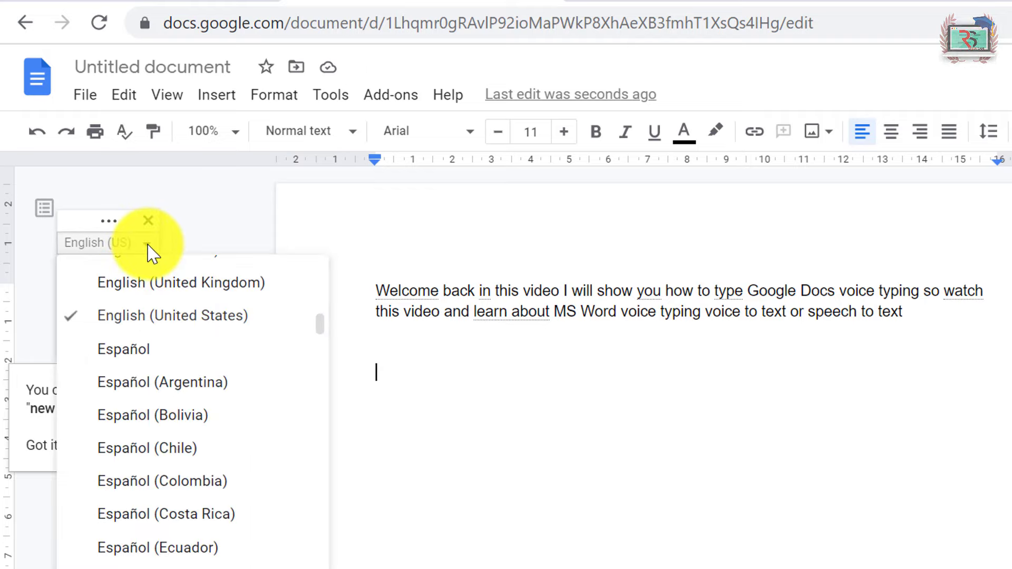
{"action": "scroll", "coordinate": [195, 353], "scroll_direction": "up", "scroll_amount": 5}
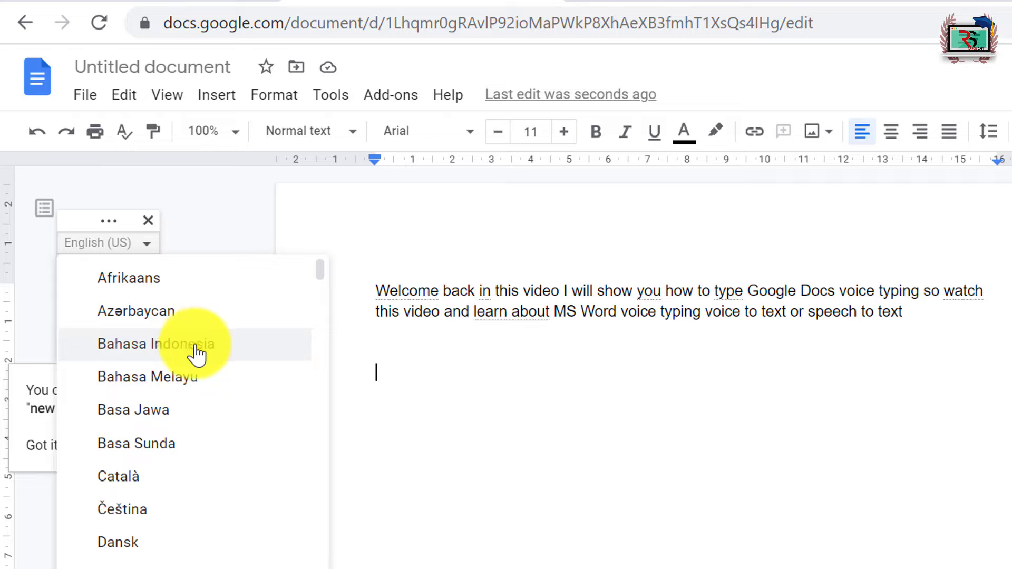
{"action": "scroll", "coordinate": [232, 345], "scroll_direction": "down", "scroll_amount": 2}
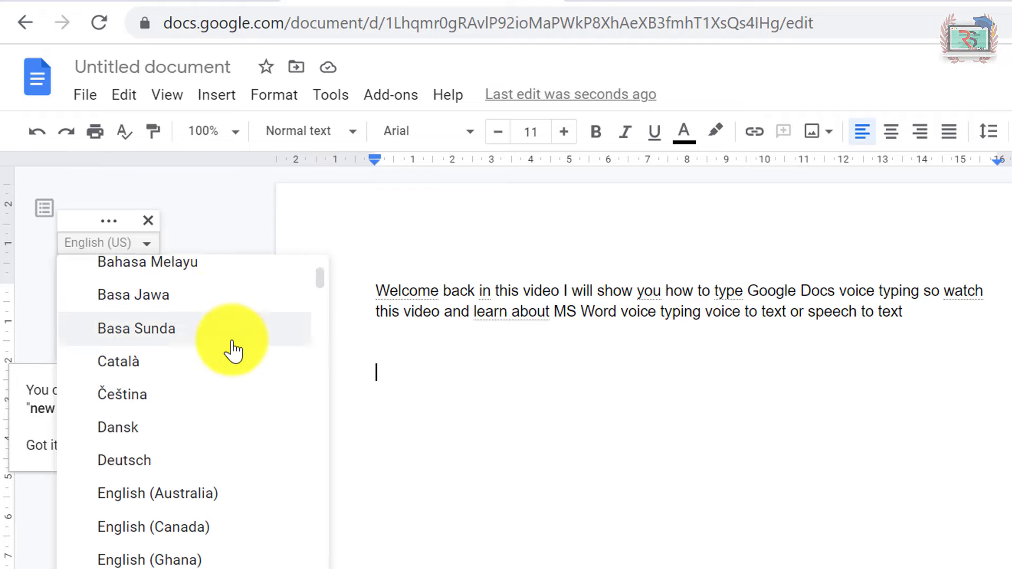
{"action": "scroll", "coordinate": [248, 340], "scroll_direction": "down", "scroll_amount": 4}
{"action": "scroll", "coordinate": [323, 301], "scroll_direction": "down", "scroll_amount": 1}
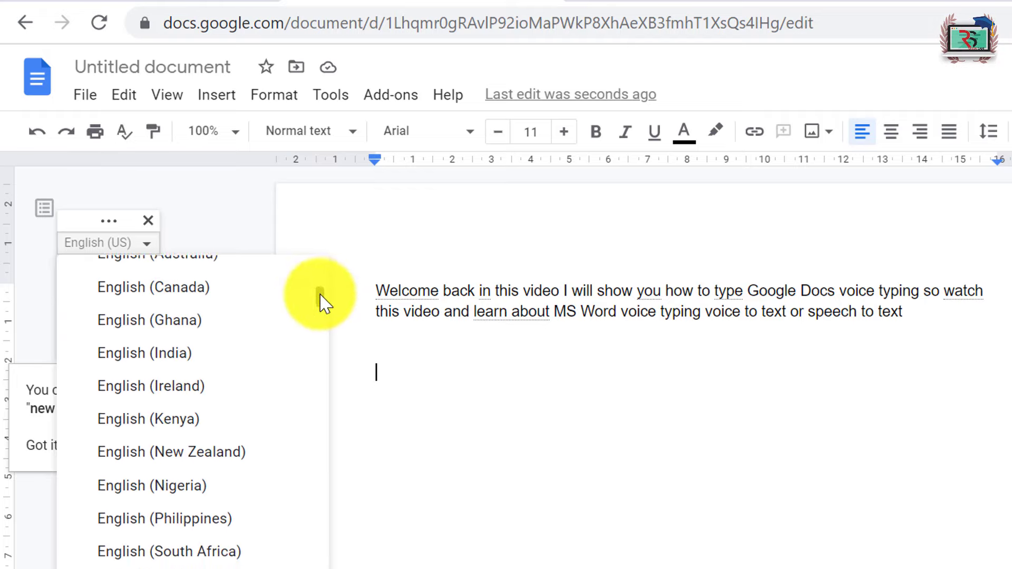
{"action": "scroll", "coordinate": [322, 303], "scroll_direction": "down", "scroll_amount": 1}
{"action": "scroll", "coordinate": [323, 306], "scroll_direction": "down", "scroll_amount": 3}
{"action": "scroll", "coordinate": [325, 316], "scroll_direction": "down", "scroll_amount": 2}
{"action": "scroll", "coordinate": [263, 369], "scroll_direction": "down", "scroll_amount": 10}
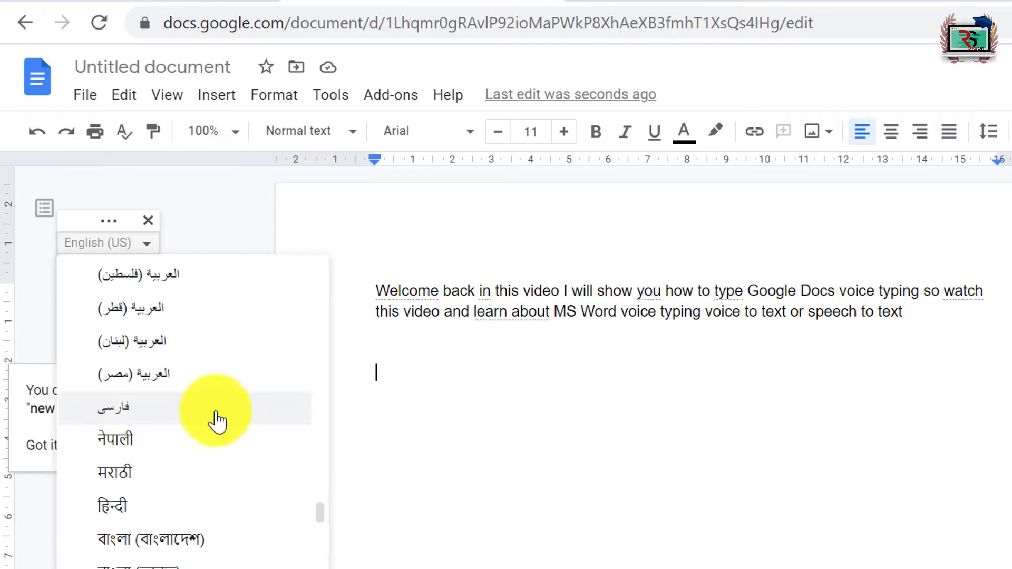
{"action": "scroll", "coordinate": [216, 420], "scroll_direction": "down", "scroll_amount": 5}
{"action": "scroll", "coordinate": [213, 418], "scroll_direction": "down", "scroll_amount": 4}
{"action": "scroll", "coordinate": [213, 418], "scroll_direction": "up", "scroll_amount": 4}
{"action": "scroll", "coordinate": [206, 427], "scroll_direction": "up", "scroll_amount": 2}
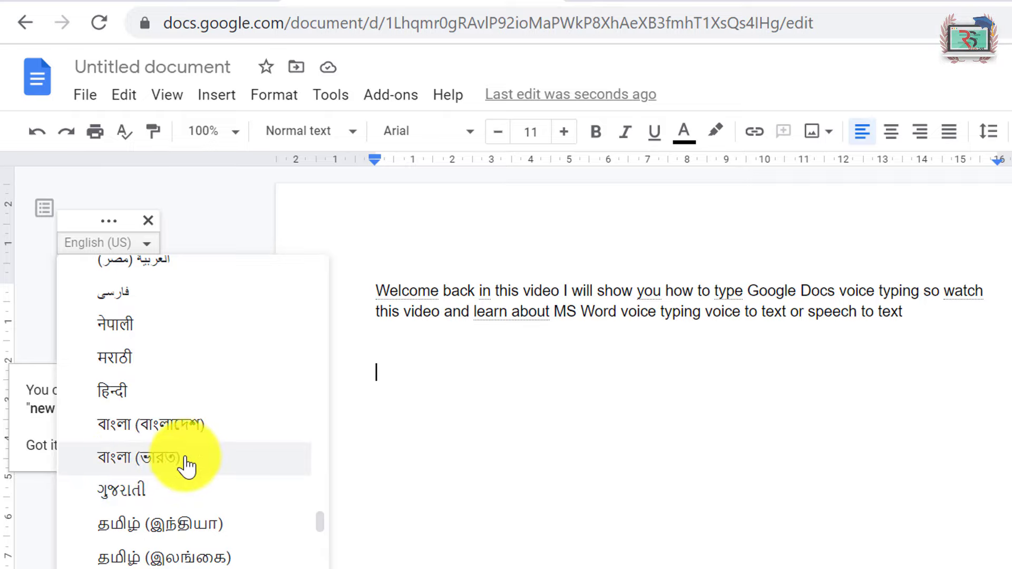
{"action": "left_click", "coordinate": [147, 436]}
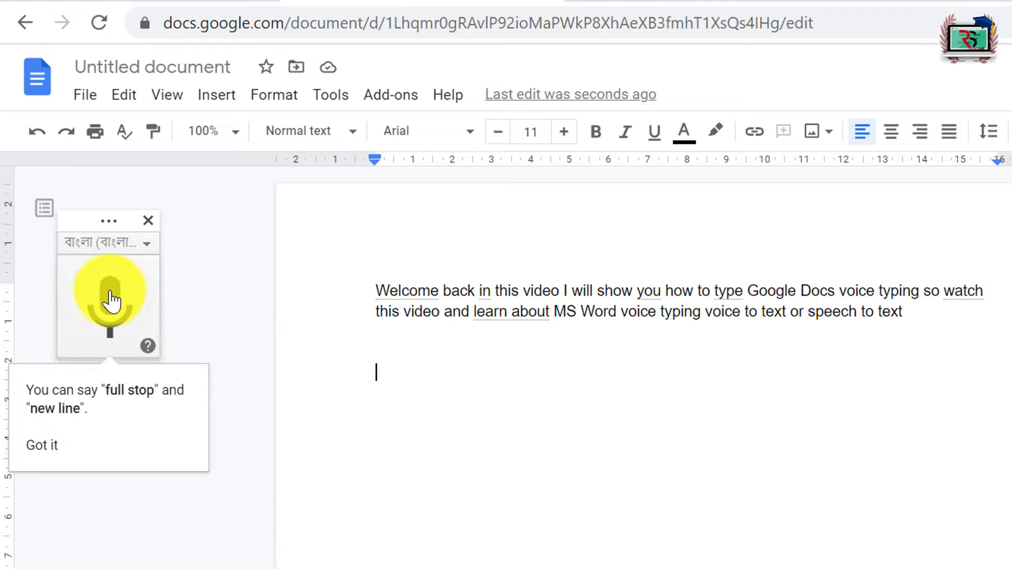
{"action": "mouse_move", "coordinate": [109, 299]}
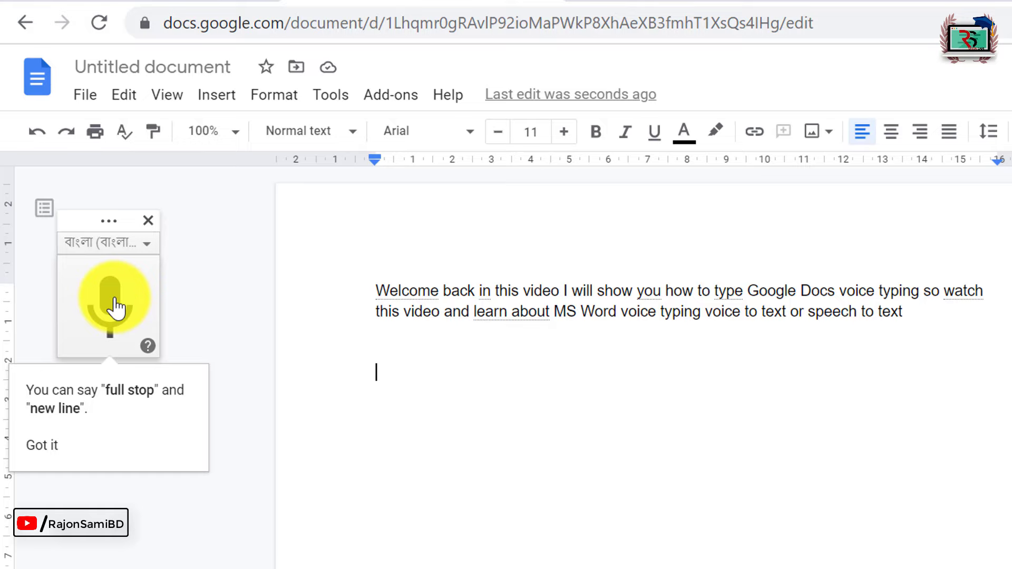
- Dictate the Bangla paragraph from 'আচ্ছা এই তথ্য প্রযুক্তির যুগে' to 'ক্লিক করব', then stop
{"action": "left_click", "coordinate": [115, 308]}
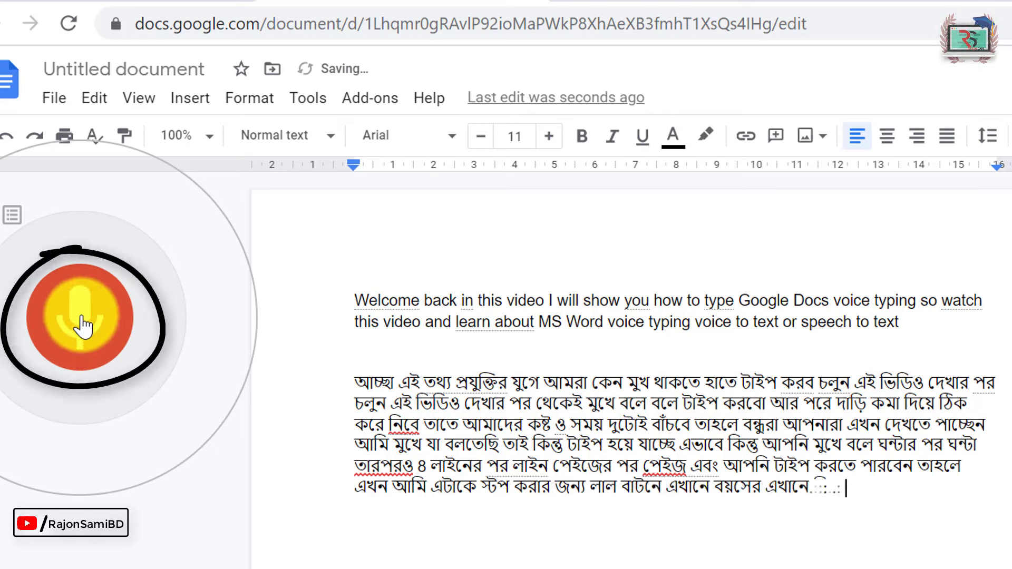
{"action": "left_click", "coordinate": [84, 324]}
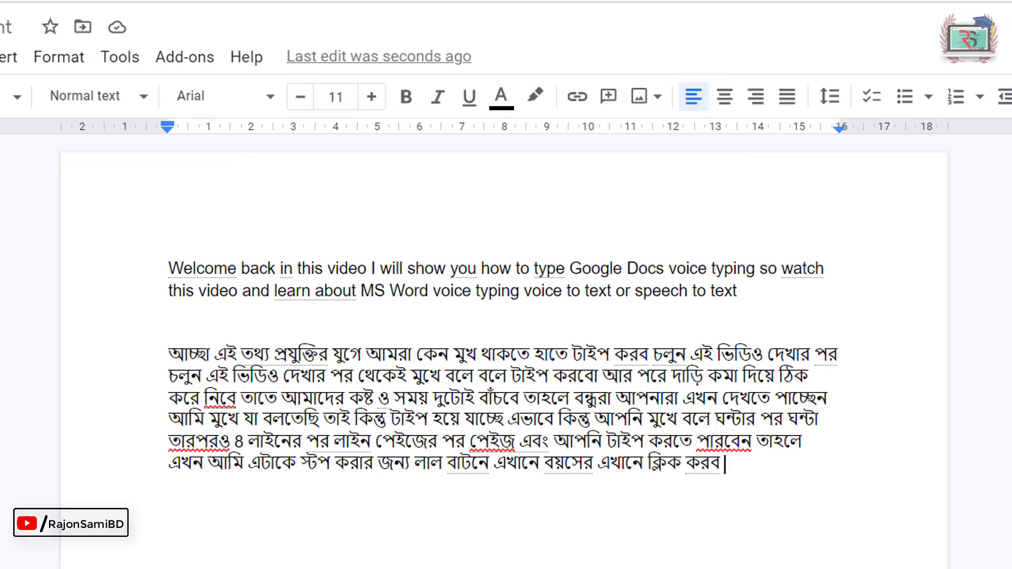
{"action": "left_click", "coordinate": [526, 377]}
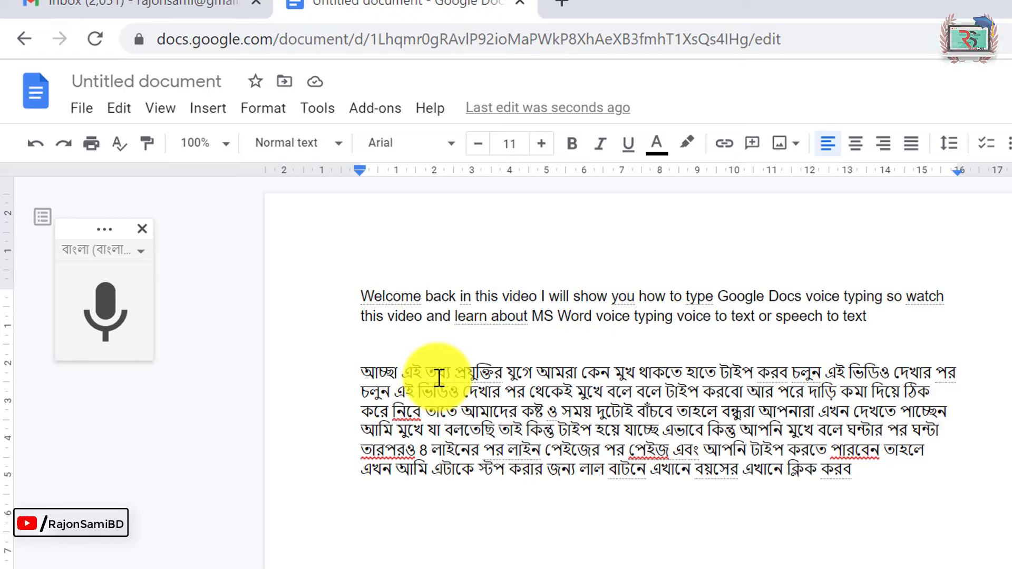
{"action": "left_click", "coordinate": [474, 351]}
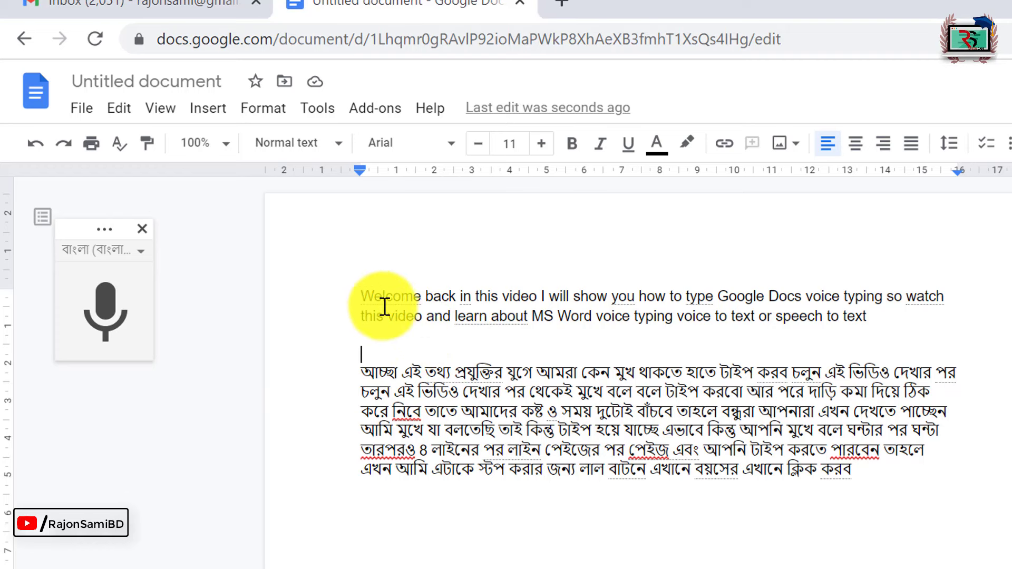
- Select both the English and Bangla paragraphs and Copy them from the context menu
{"action": "left_click_drag", "start_coordinate": [366, 293], "coordinate": [857, 466]}
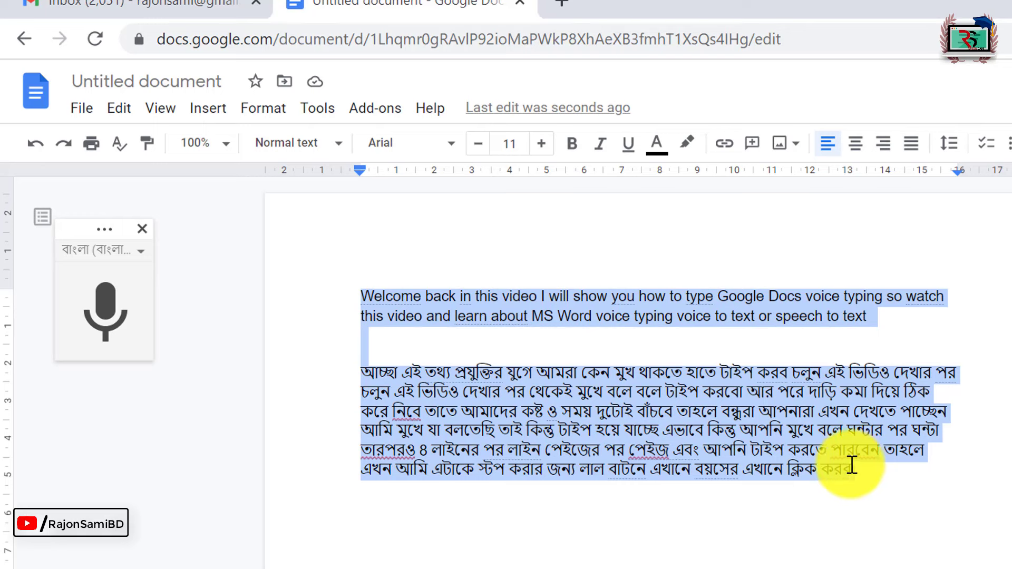
{"action": "right_click", "coordinate": [595, 396]}
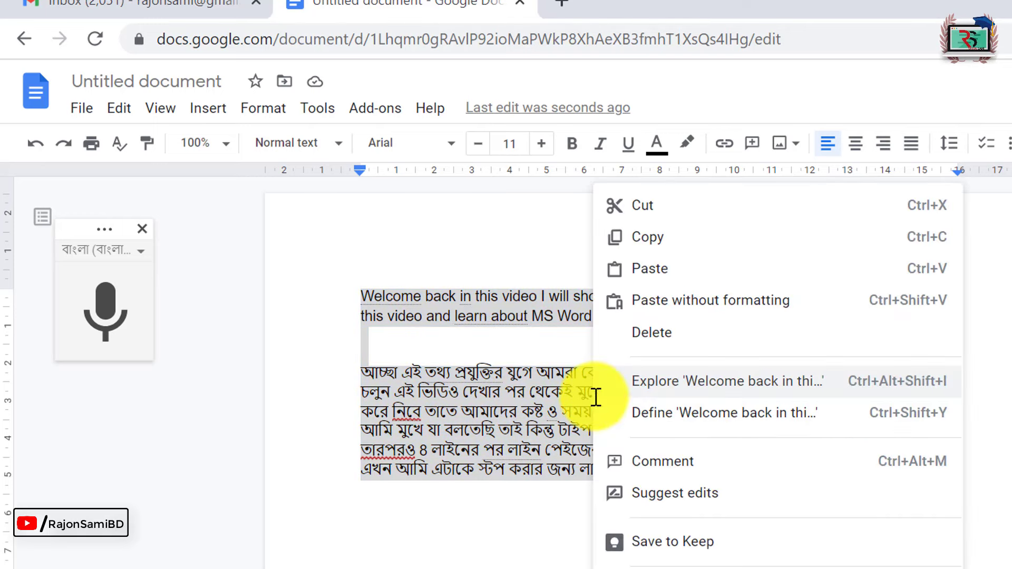
{"action": "left_click", "coordinate": [697, 248]}
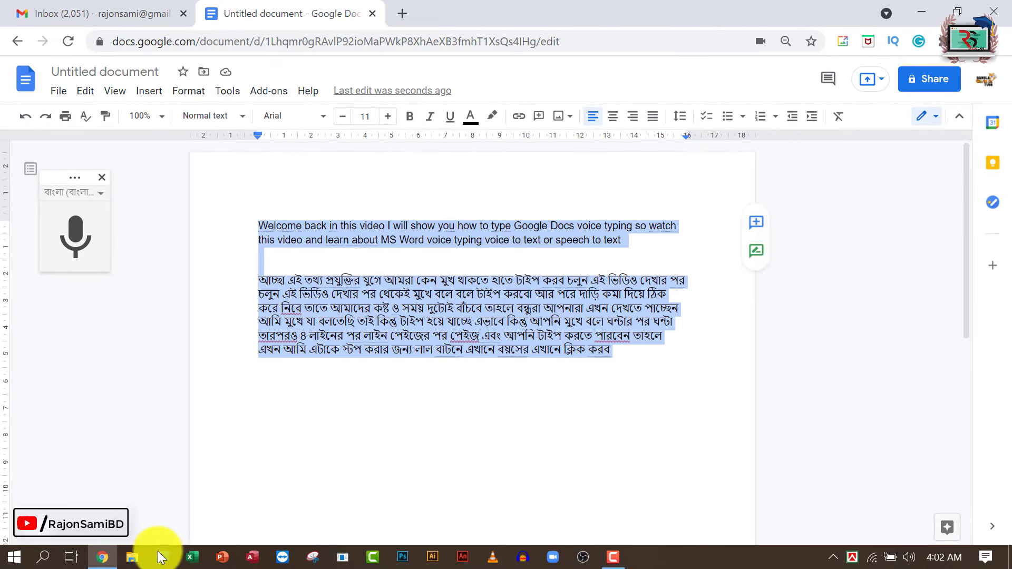
- Paste the copied paragraphs into a new blank Word document
{"action": "left_click", "coordinate": [162, 557]}
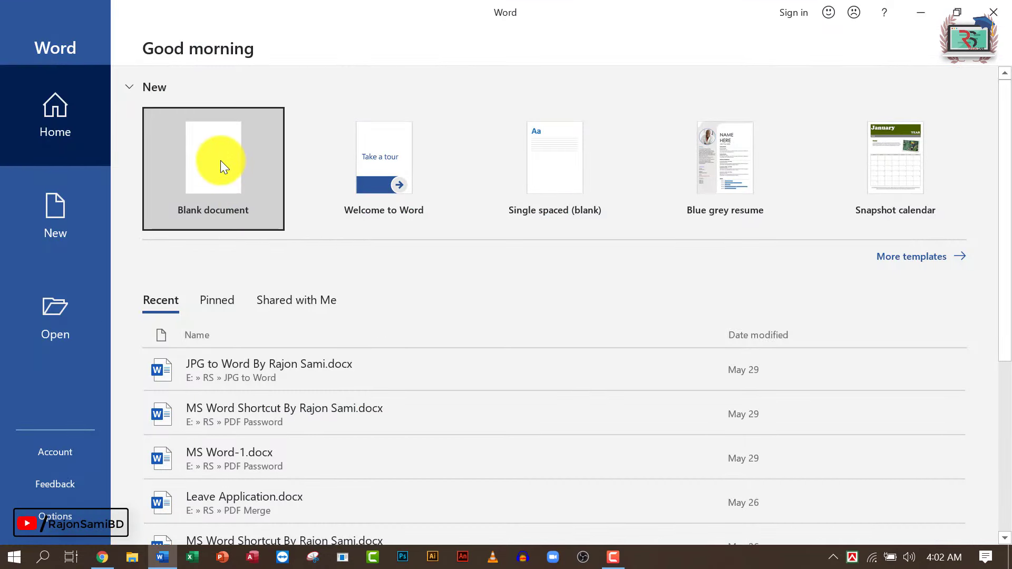
{"action": "left_click", "coordinate": [220, 160]}
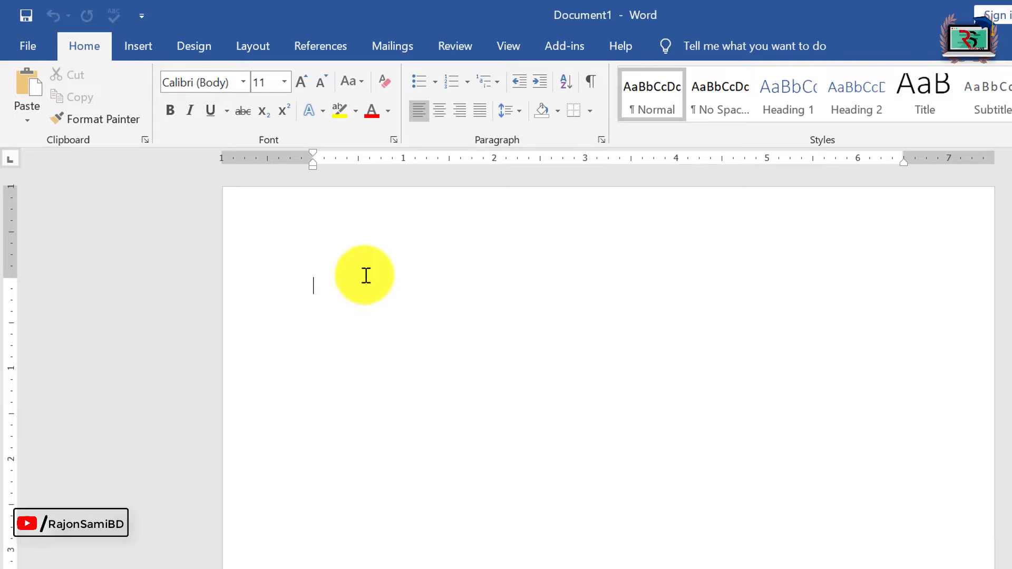
{"action": "right_click", "coordinate": [332, 283]}
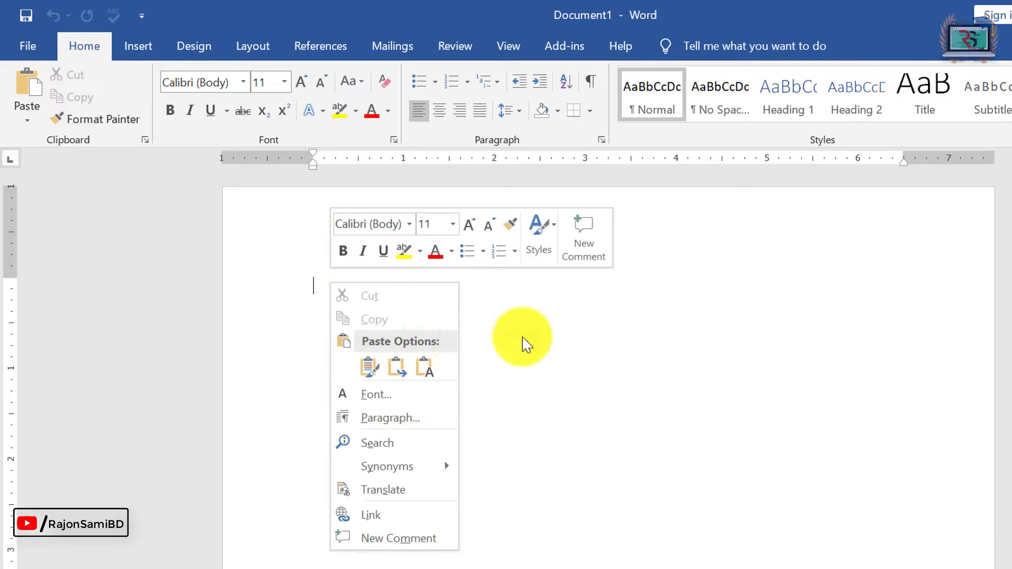
{"action": "key", "text": "ctrl+v"}
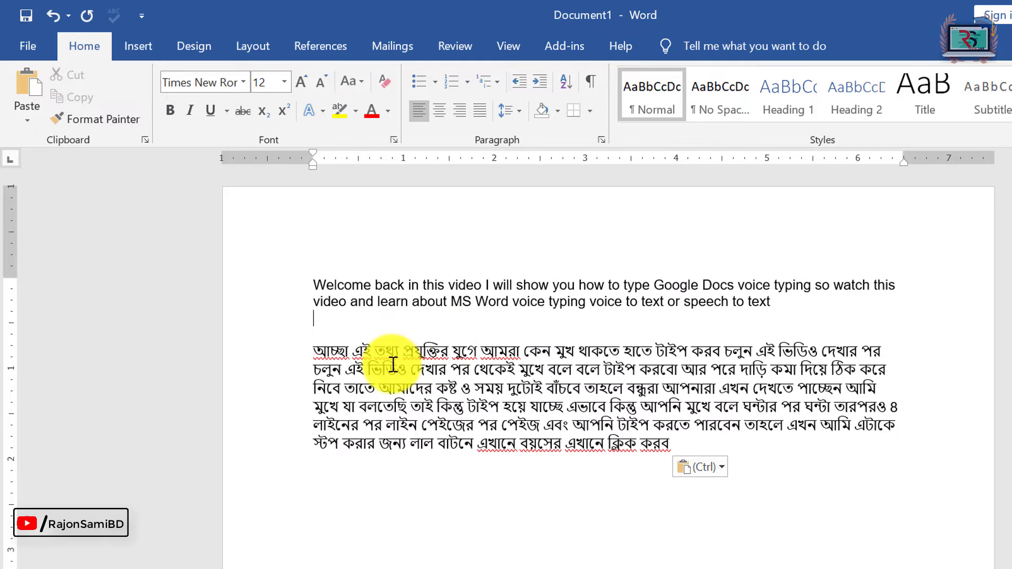
- Justify the Bangla paragraph with Ctrl+J, then select the whole document
{"action": "left_click", "coordinate": [386, 366]}
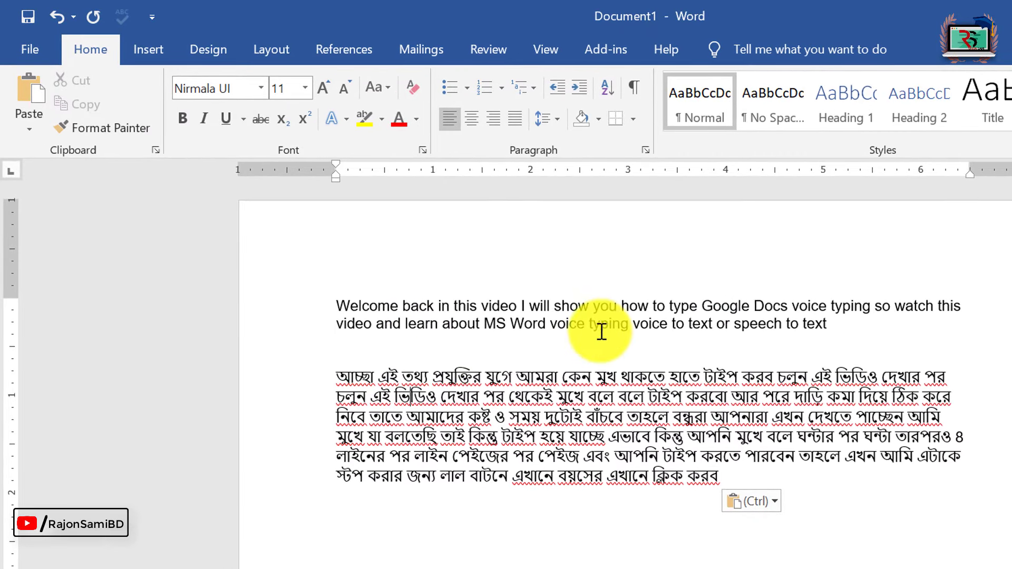
{"action": "left_click", "coordinate": [385, 305]}
{"action": "left_click", "coordinate": [680, 431]}
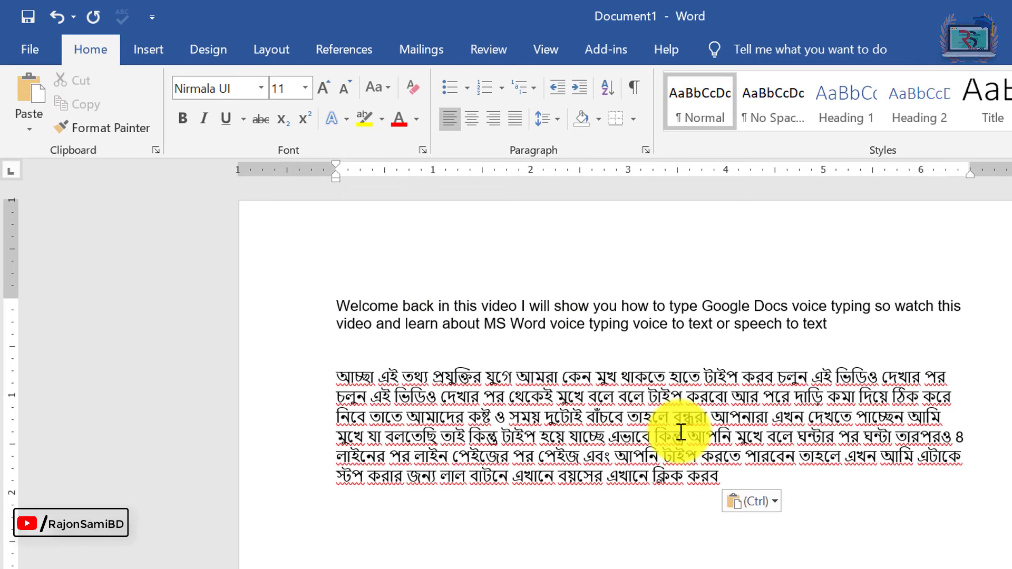
{"action": "key", "text": "ctrl+j"}
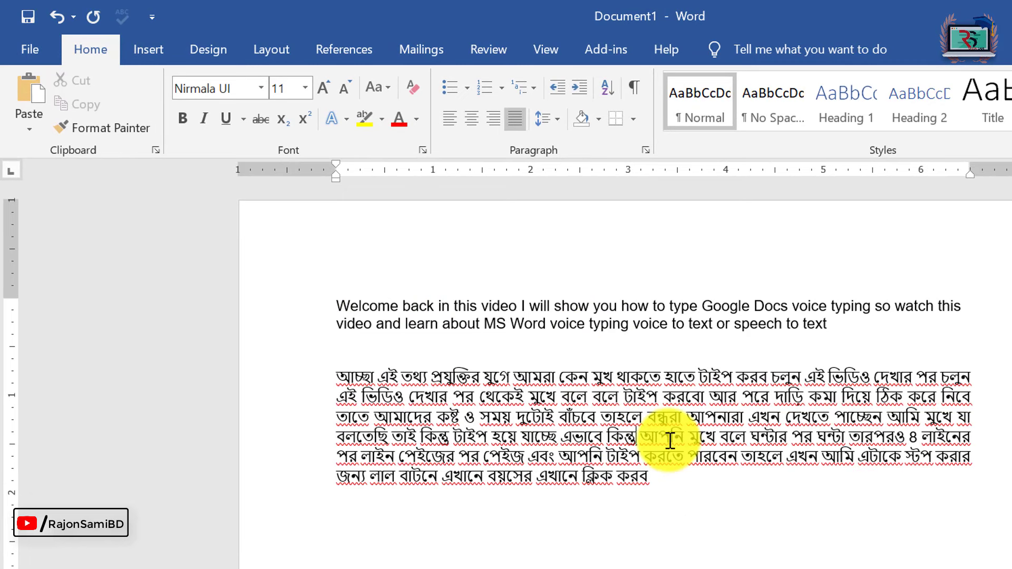
{"action": "left_click", "coordinate": [378, 377]}
{"action": "key", "text": "ctrl+a"}
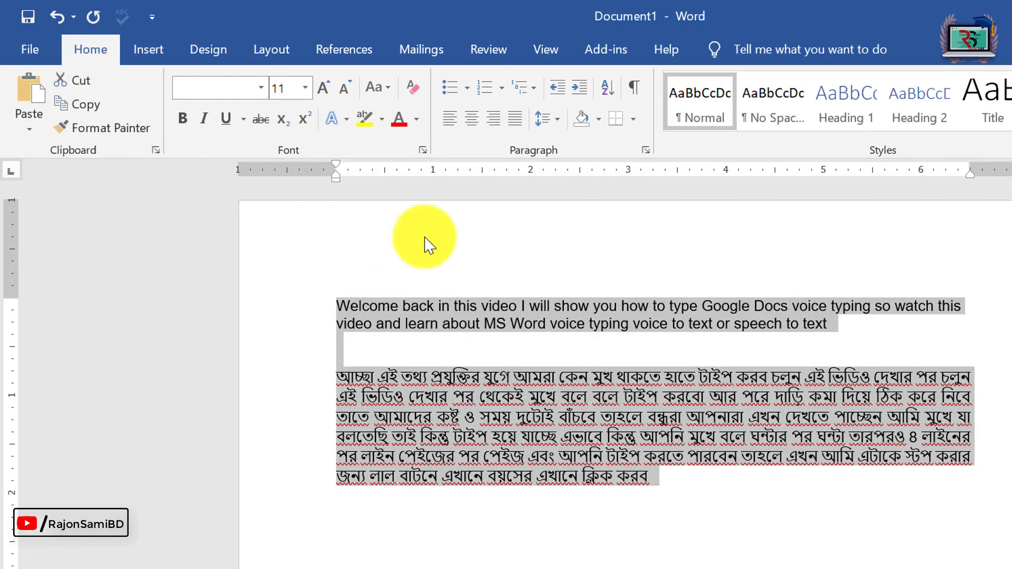
- Apply a new font from the Font list to the English paragraph
{"action": "key", "text": "Return"}
{"action": "left_click", "coordinate": [451, 305]}
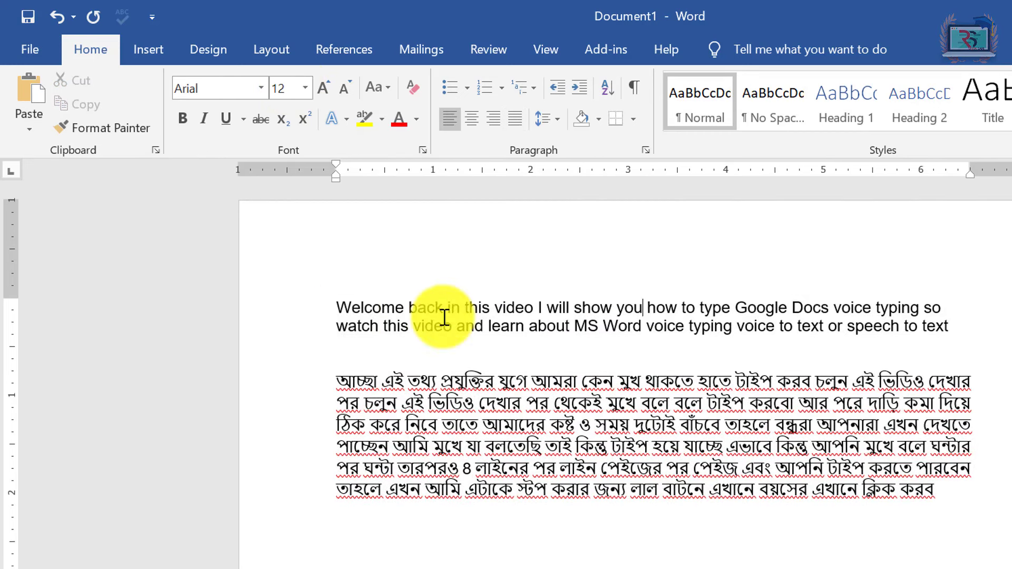
{"action": "left_click_drag", "start_coordinate": [337, 307], "coordinate": [956, 323]}
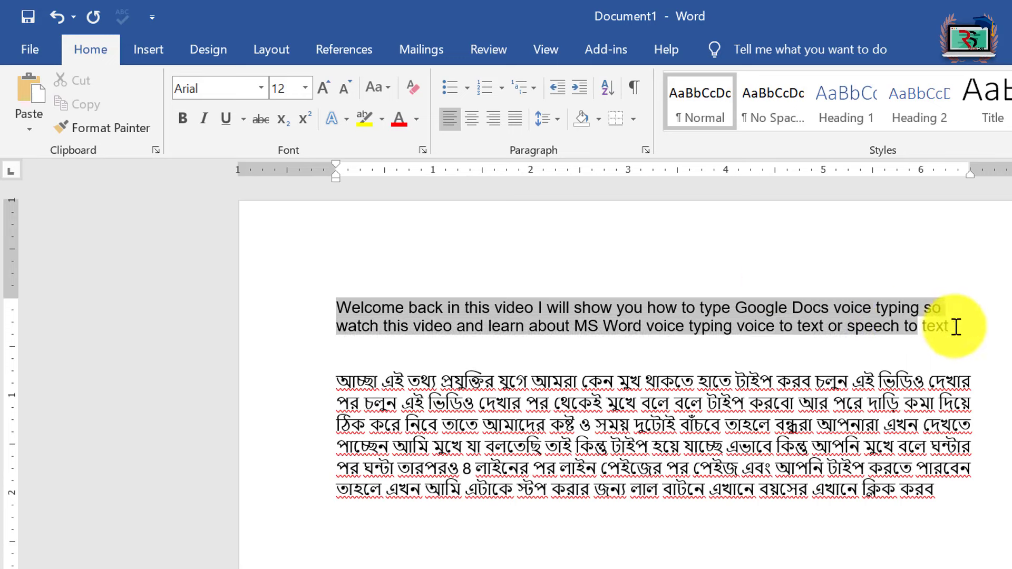
{"action": "left_click", "coordinate": [262, 89]}
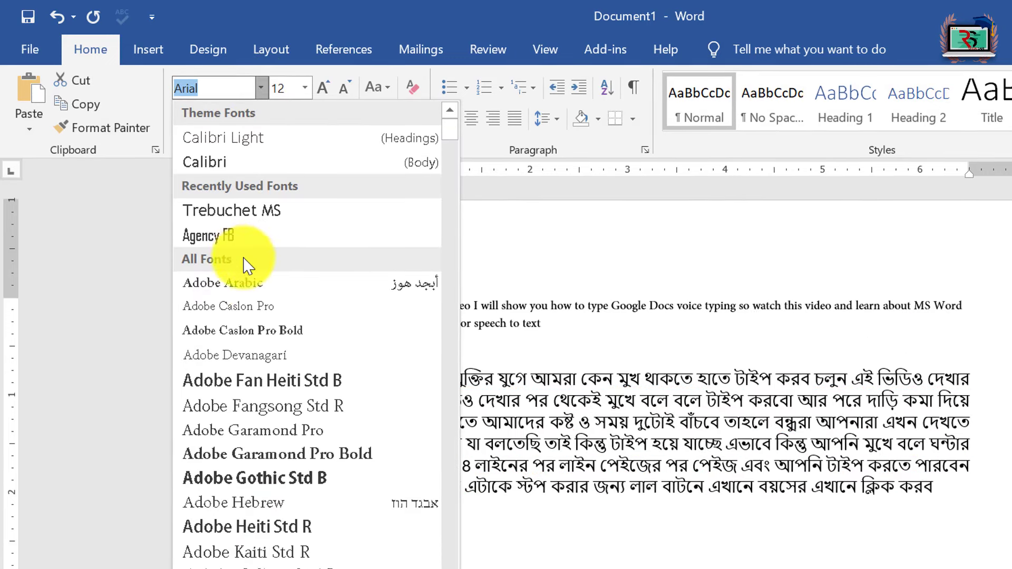
{"action": "scroll", "coordinate": [271, 395], "scroll_direction": "down", "scroll_amount": 5}
{"action": "left_click", "coordinate": [290, 199]}
- Select the Bengali paragraph, then close Word without saving
{"action": "left_click_drag", "start_coordinate": [319, 403], "coordinate": [926, 515]}
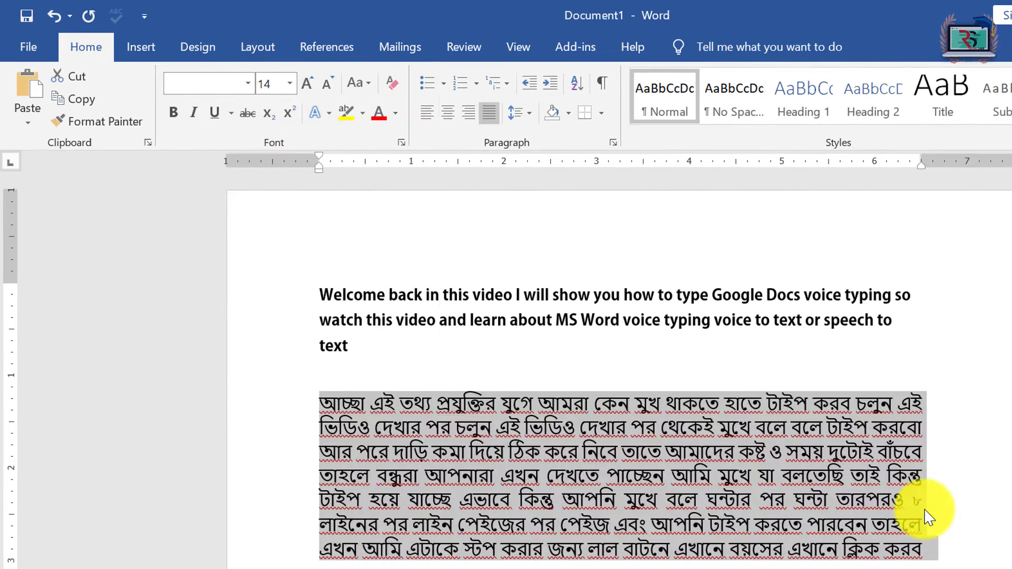
{"action": "left_click", "coordinate": [661, 451]}
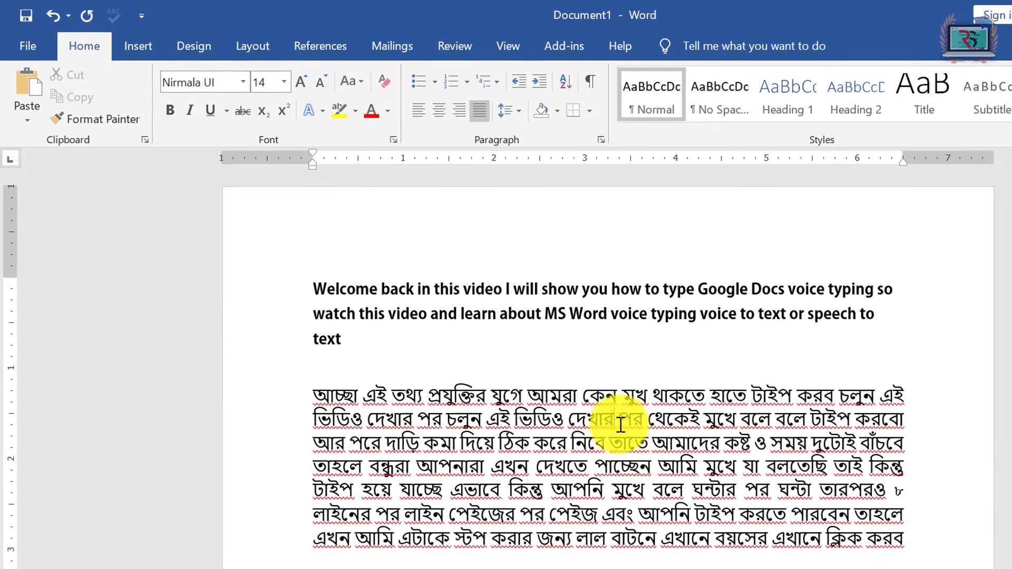
{"action": "left_click", "coordinate": [622, 428]}
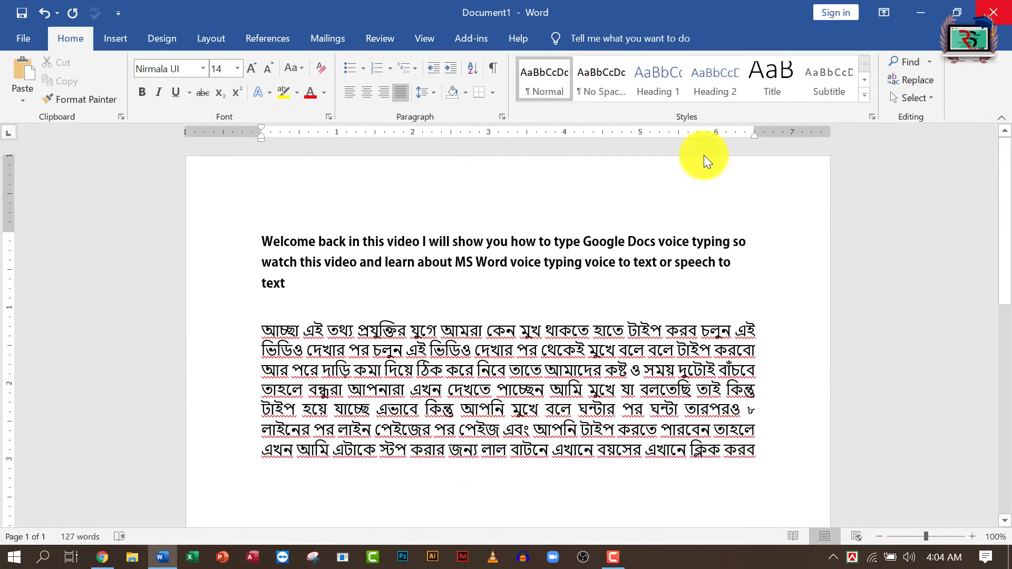
{"action": "left_click", "coordinate": [511, 316]}
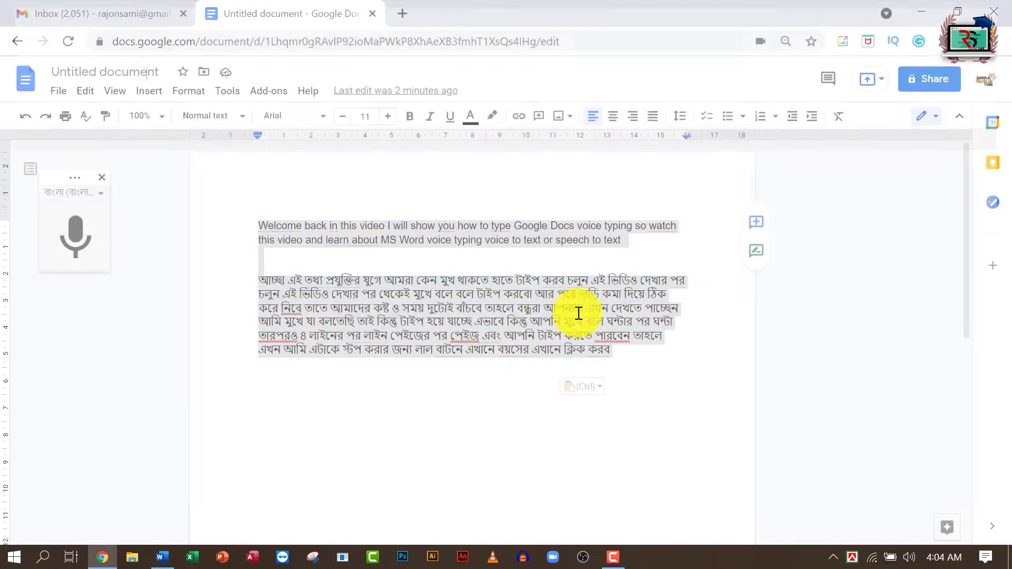
- Download the Google Doc as a Microsoft Word (.docx) file
{"action": "left_click", "coordinate": [513, 390]}
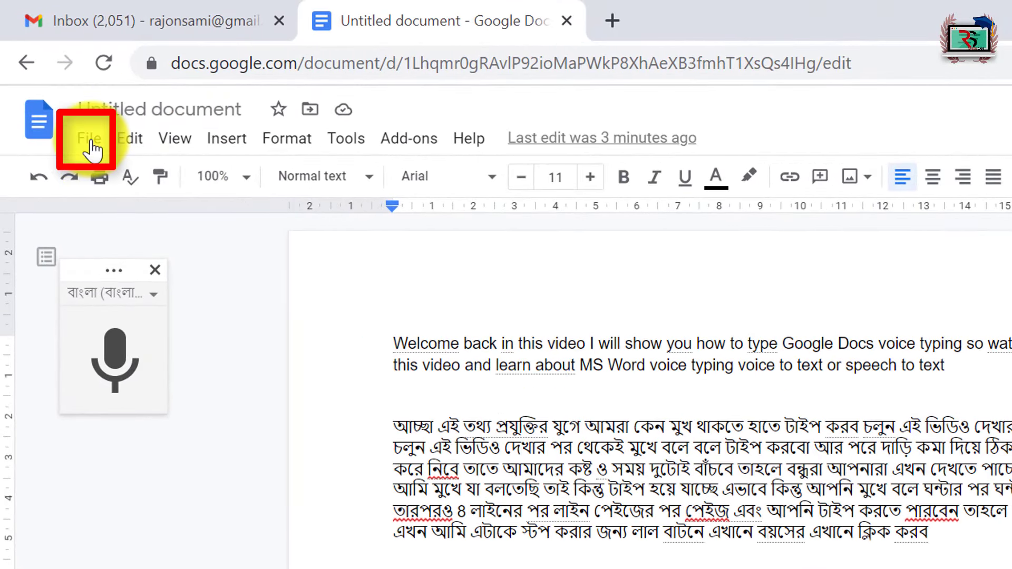
{"action": "left_click", "coordinate": [90, 145]}
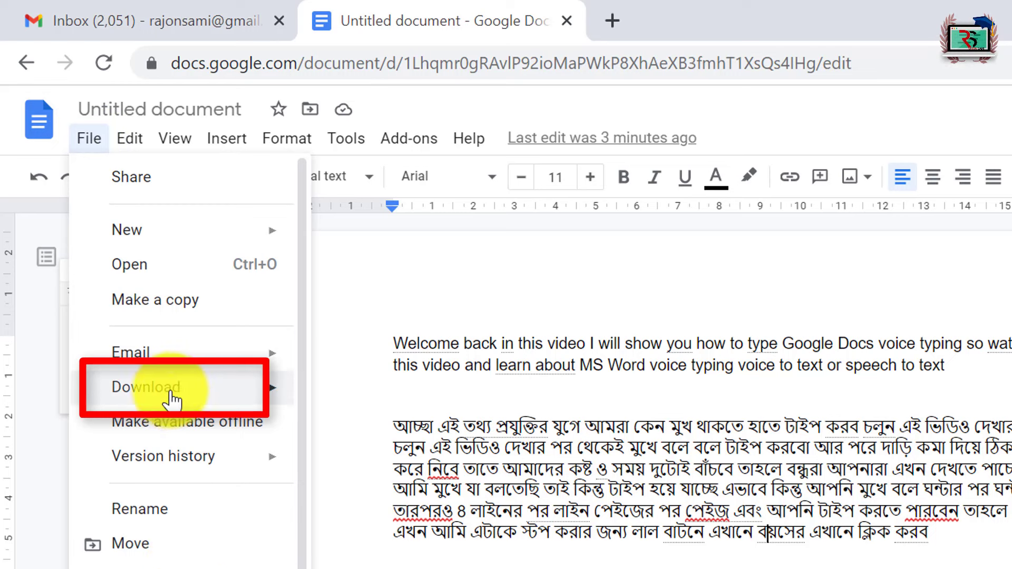
{"action": "mouse_move", "coordinate": [146, 386]}
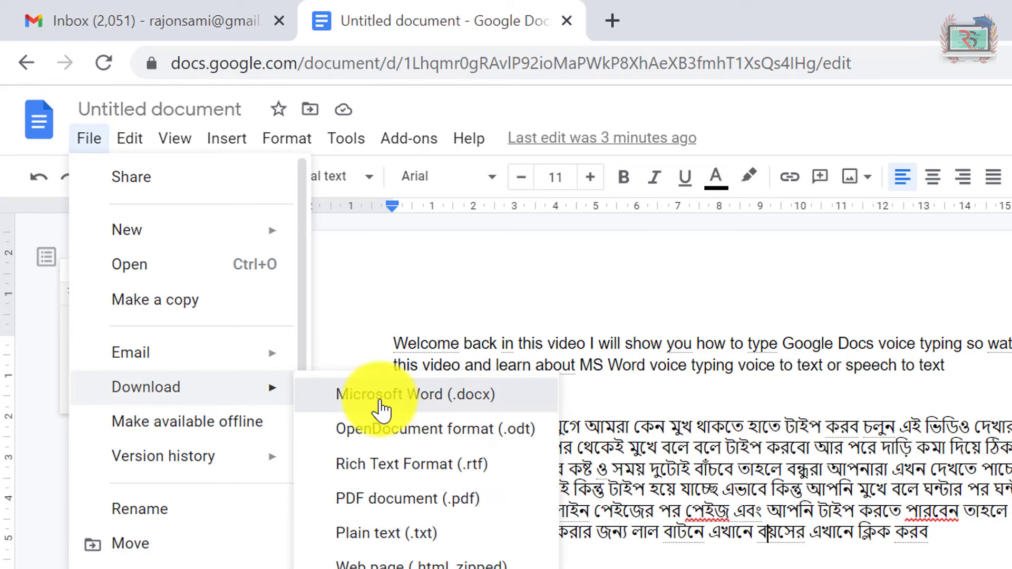
{"action": "left_click", "coordinate": [380, 403]}
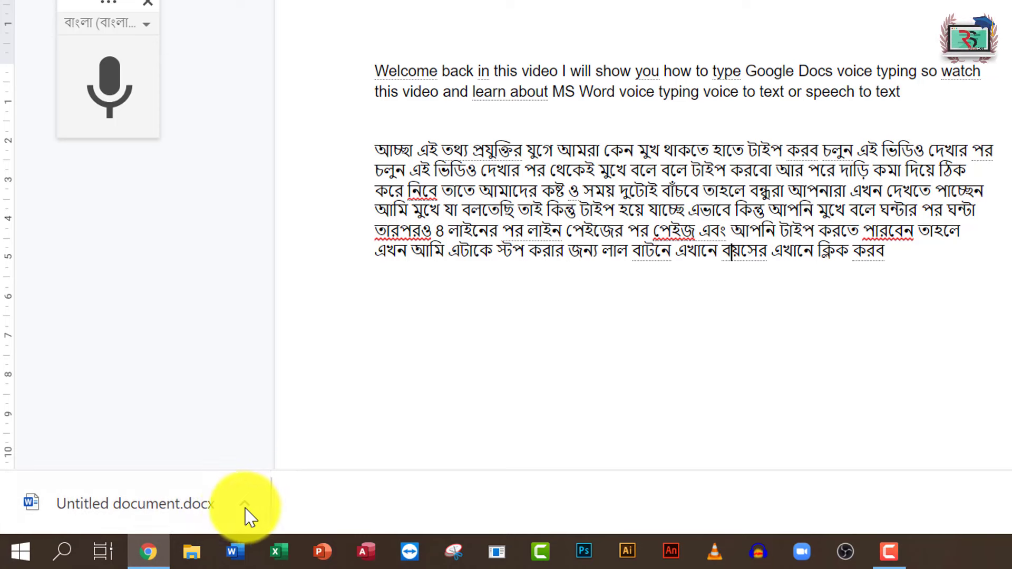
- Show the downloaded Untitled document.docx in its Downloads folder
{"action": "left_click", "coordinate": [177, 504]}
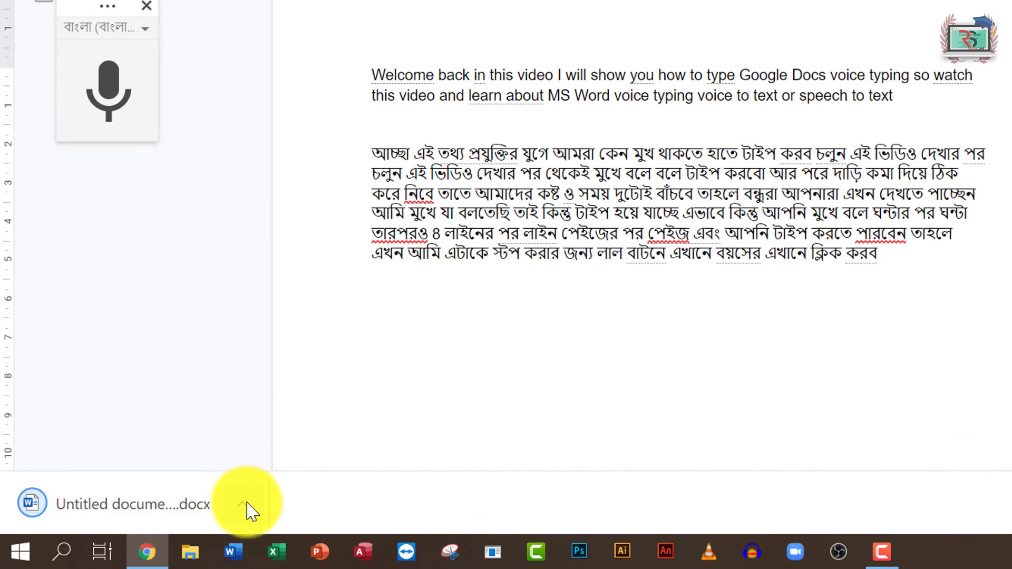
{"action": "left_click", "coordinate": [243, 504]}
{"action": "left_click", "coordinate": [354, 426]}
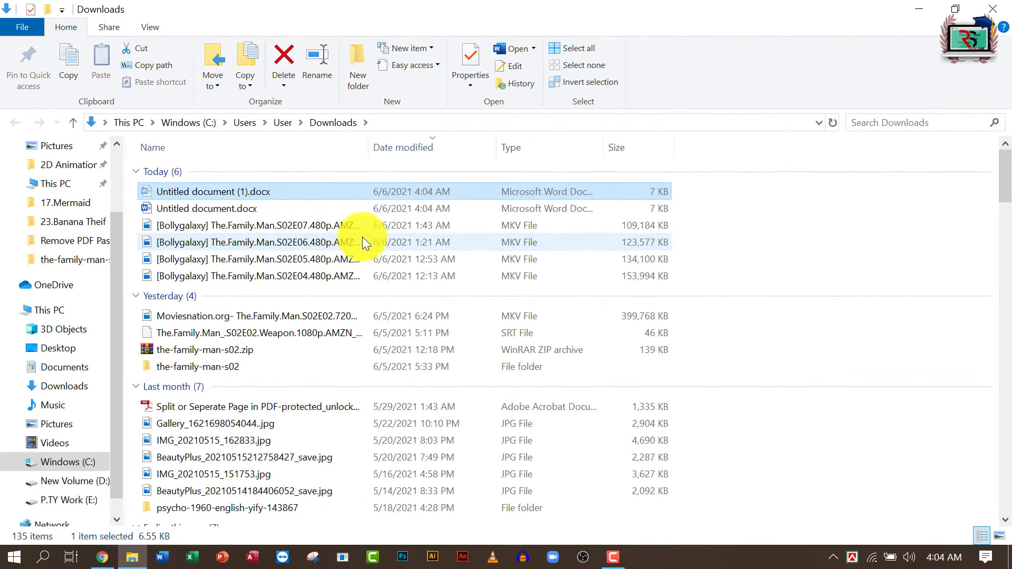
- Open Untitled document.docx from E:\RS\Voice Typing in Word
{"action": "left_click", "coordinate": [977, 7]}
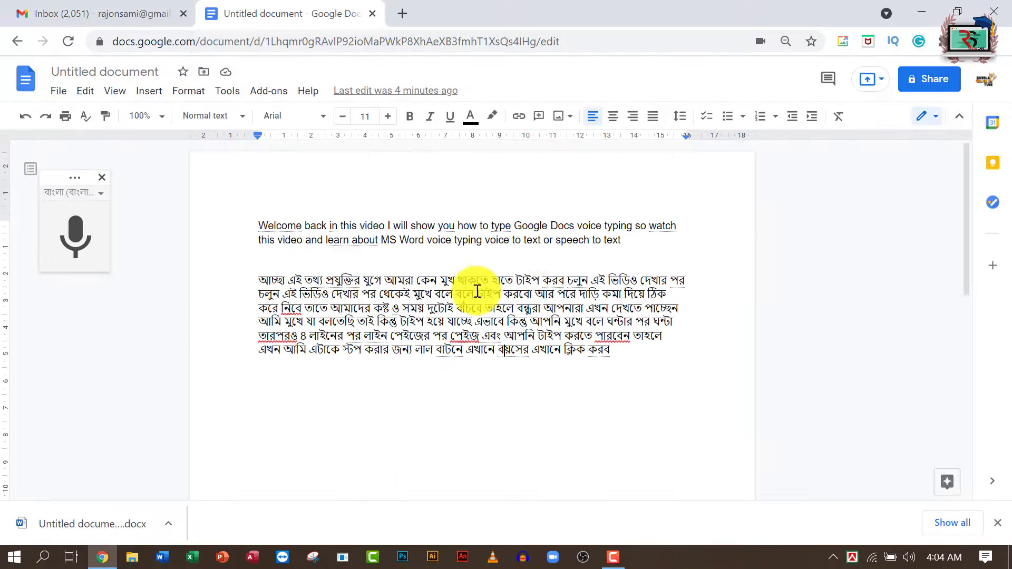
{"action": "left_click", "coordinate": [924, 8]}
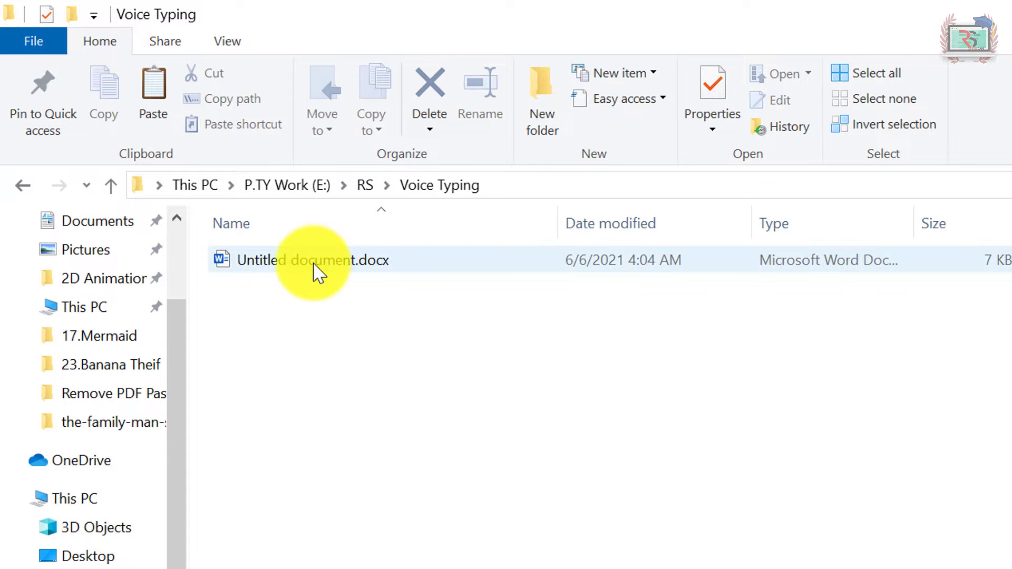
{"action": "double_click", "coordinate": [313, 264]}
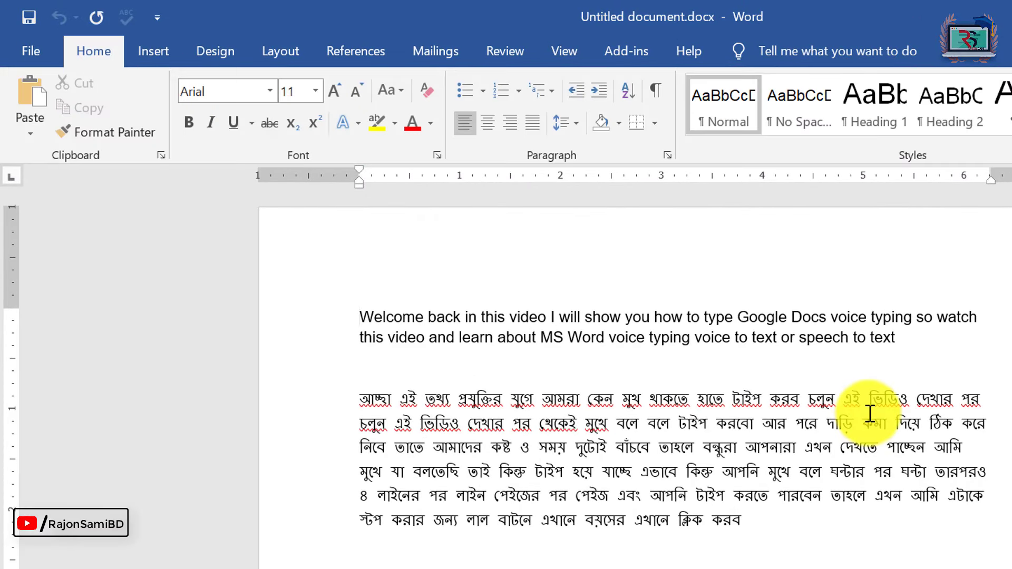
- Enable editing on the downloaded document in Word's Protected View
{"action": "left_click", "coordinate": [576, 423]}
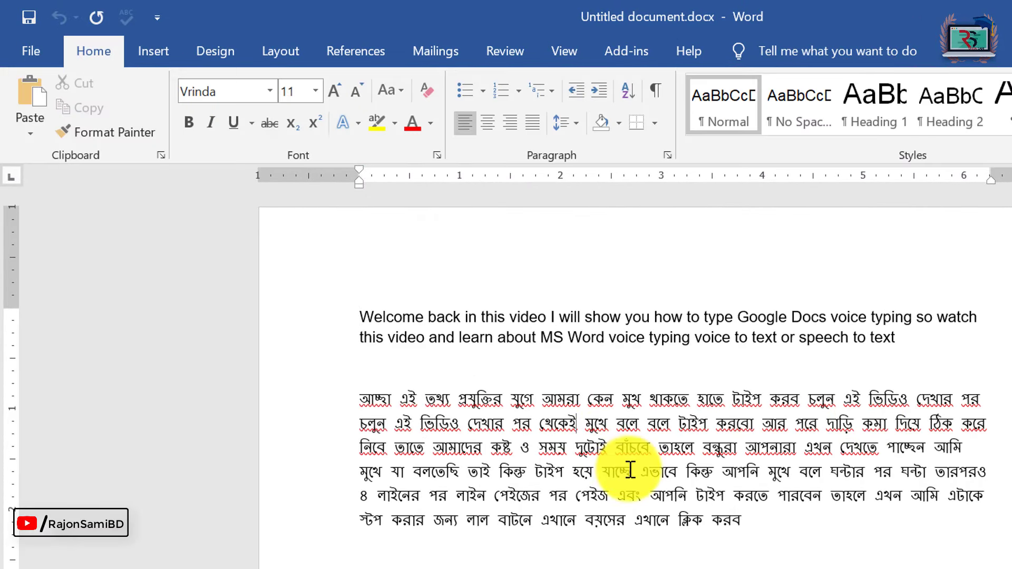
{"action": "left_click_drag", "start_coordinate": [401, 399], "coordinate": [594, 422]}
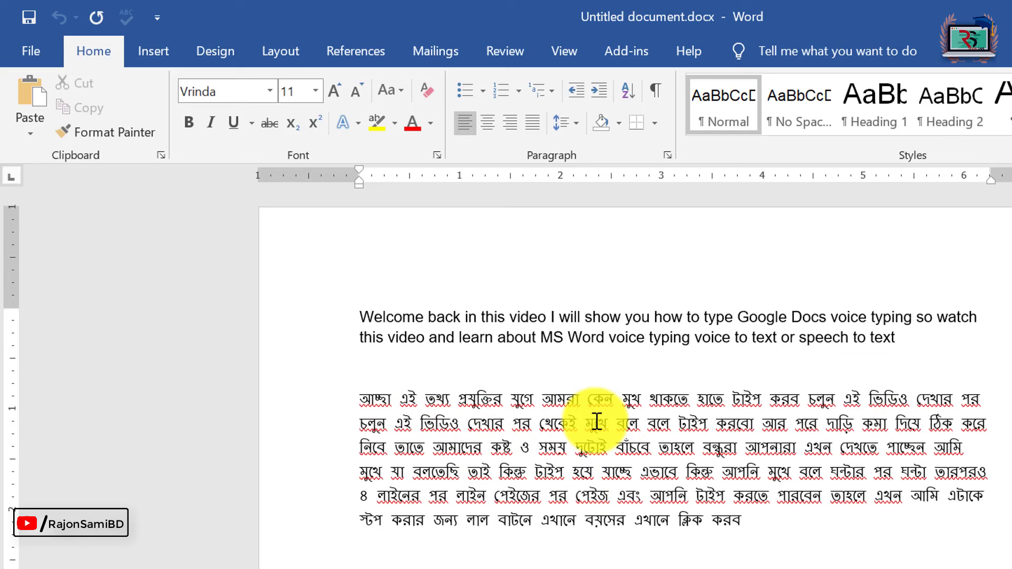
{"action": "left_click", "coordinate": [546, 482]}
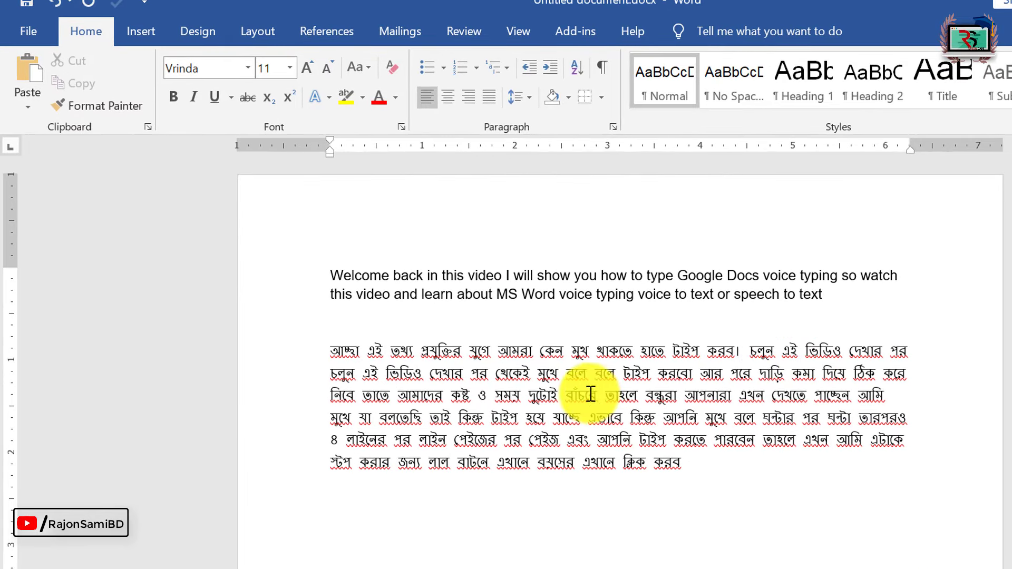
- Make the whole Bengali paragraph bold at 12 pt
{"action": "left_click_drag", "start_coordinate": [330, 351], "coordinate": [748, 461]}
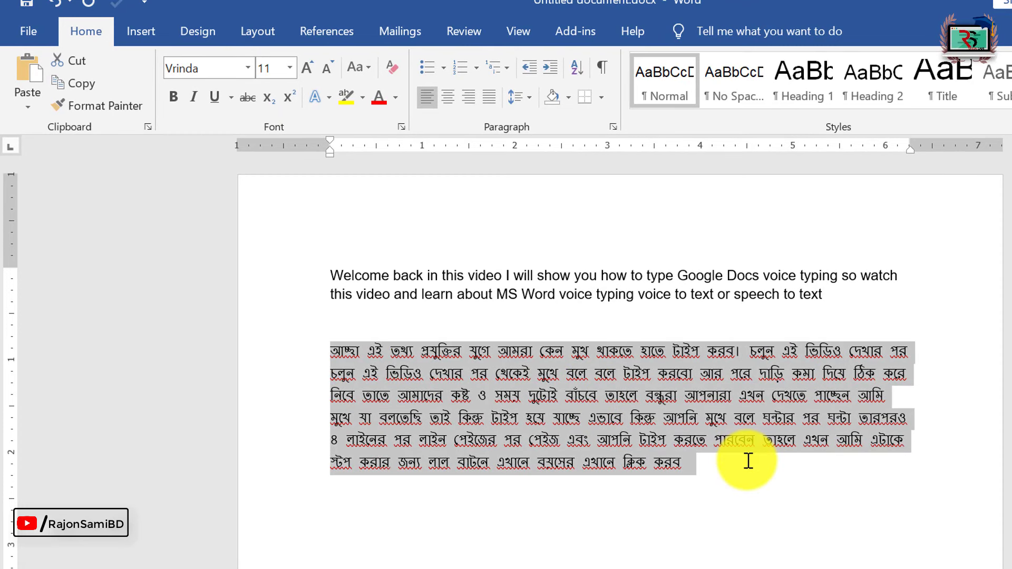
{"action": "key", "text": "ctrl+bracketright"}
{"action": "key", "text": "ctrl+b"}
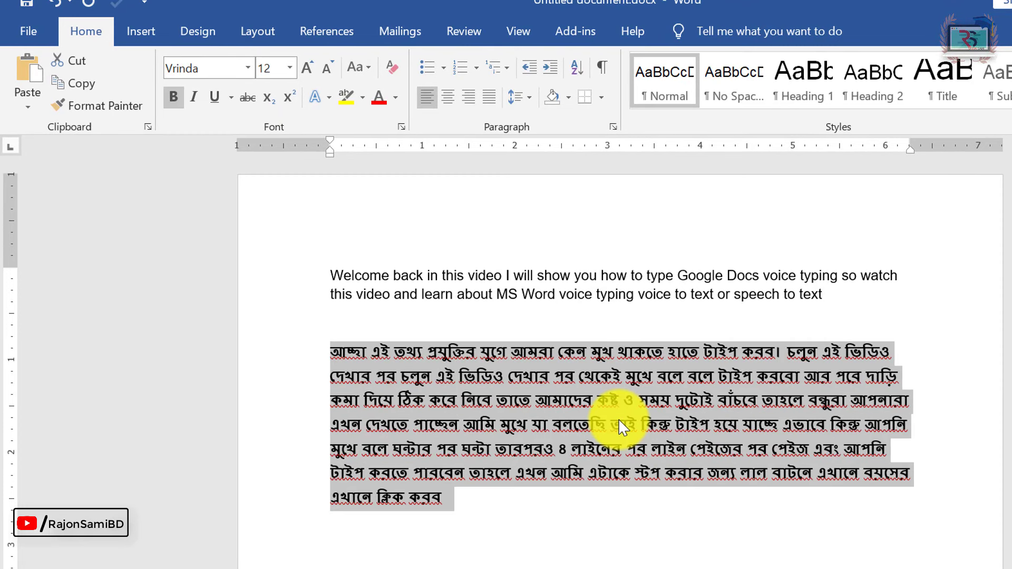
{"action": "left_click", "coordinate": [627, 427]}
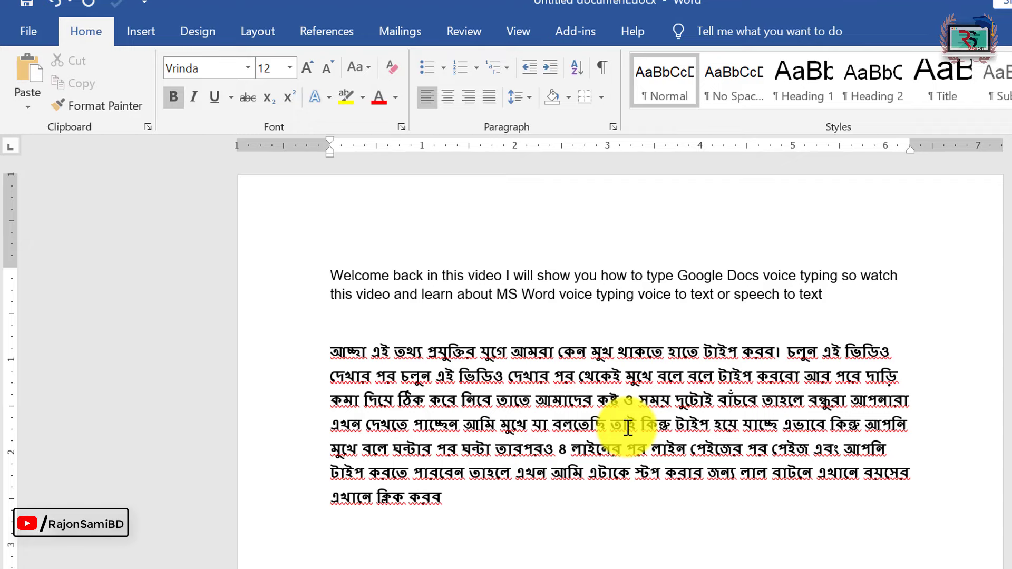